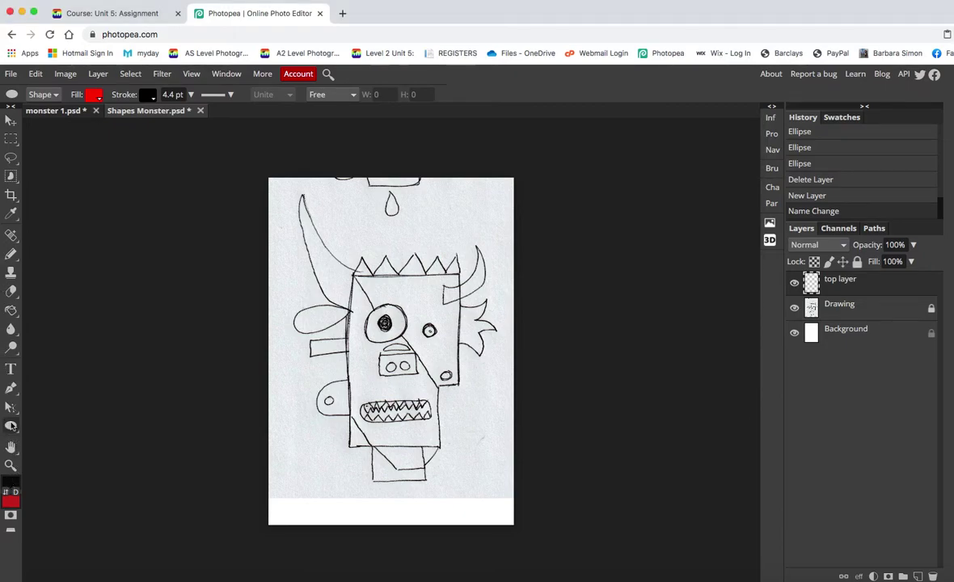
Step: Set the shape tool to Ellipse in editable vector shape mode
right_click(11, 427)
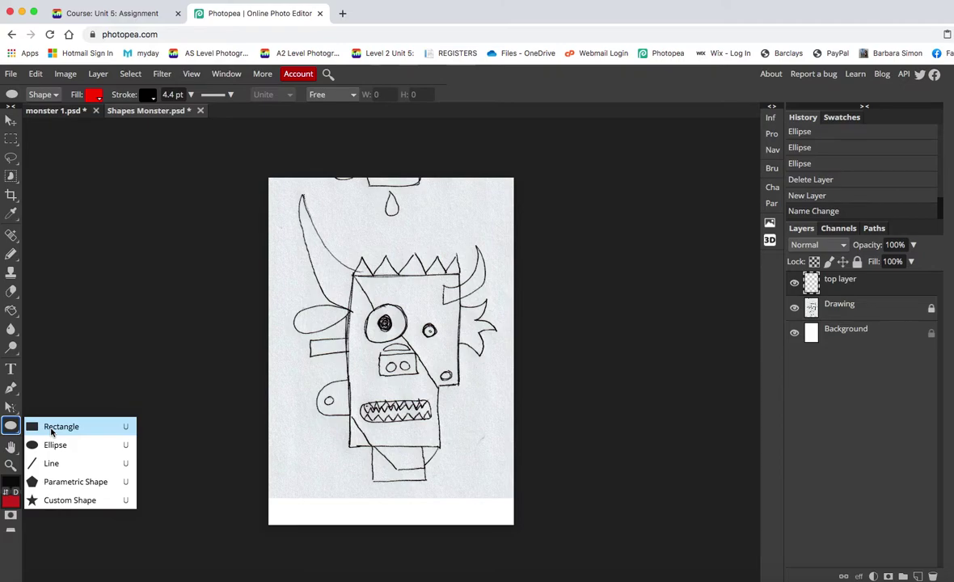
left_click(51, 427)
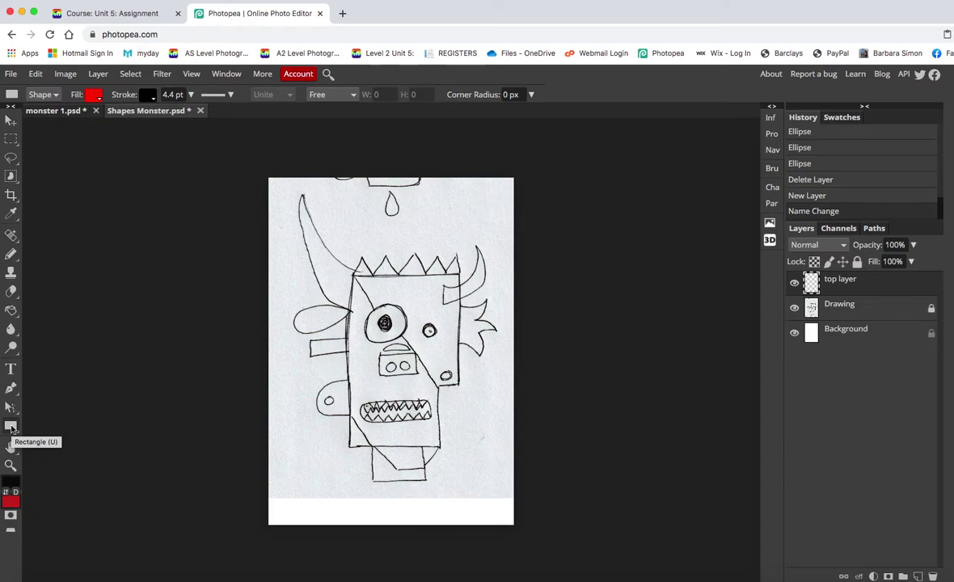
right_click(12, 428)
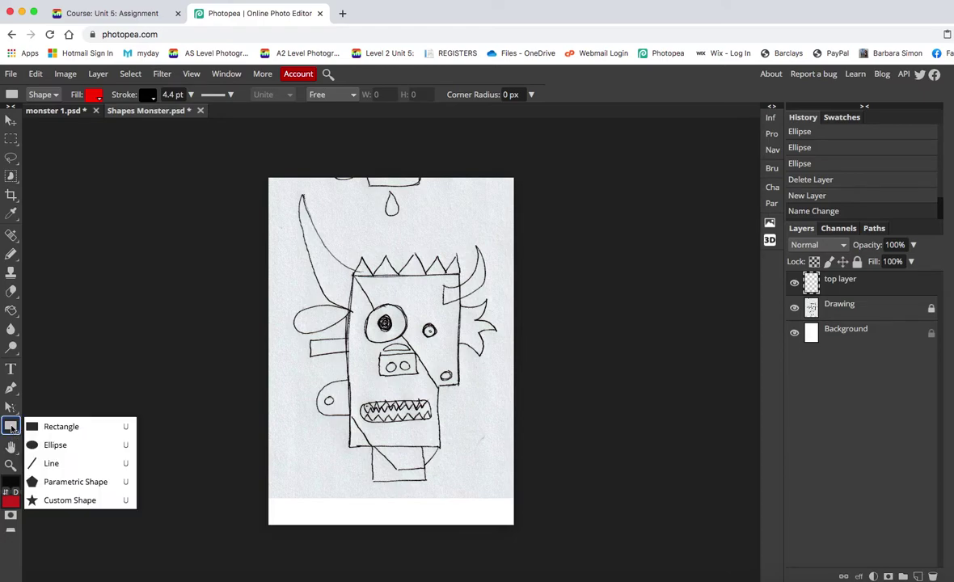
left_click(77, 447)
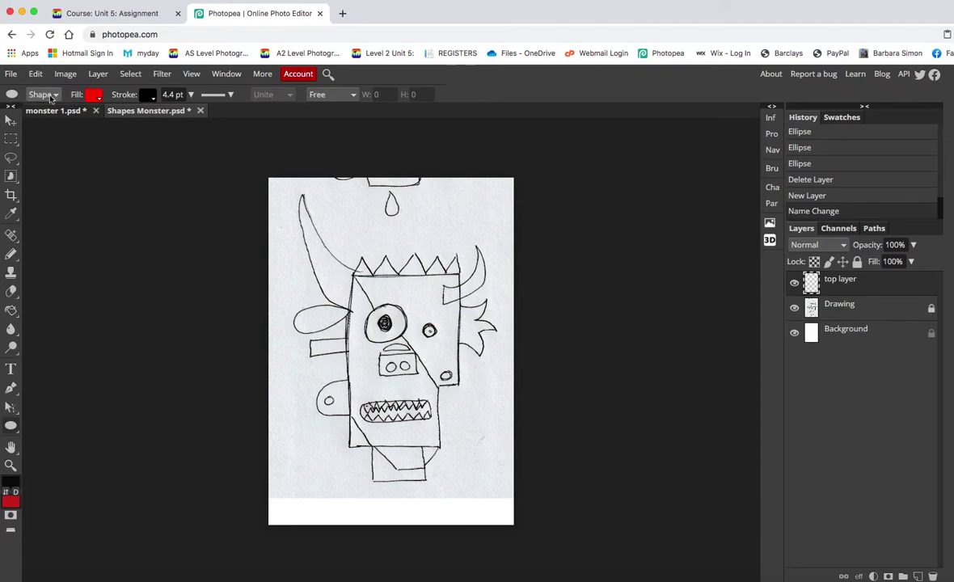
left_click(50, 96)
left_click(40, 95)
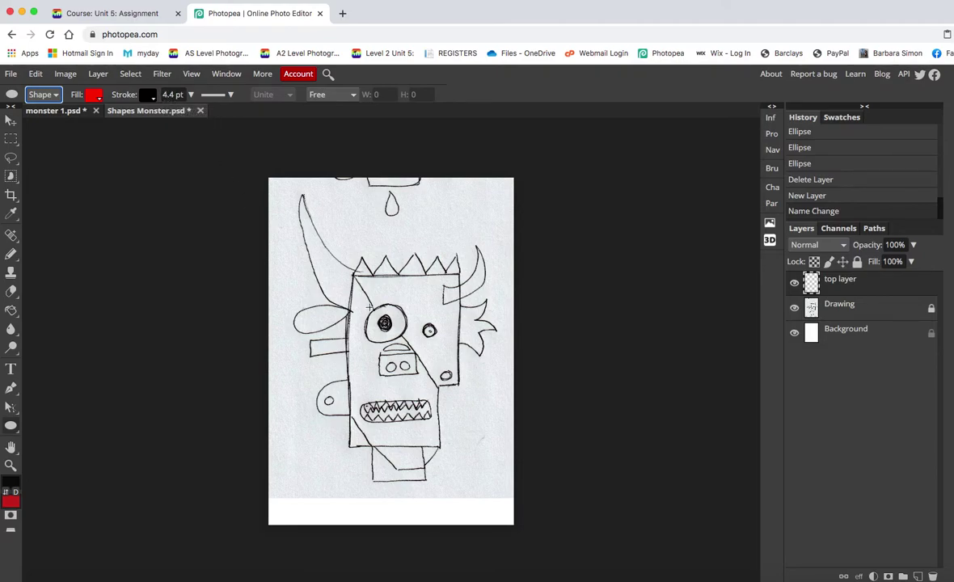
Step: Draw an ellipse around the large left eye with no fill and a 19 pt outline
left_click_drag(366, 307, 407, 341)
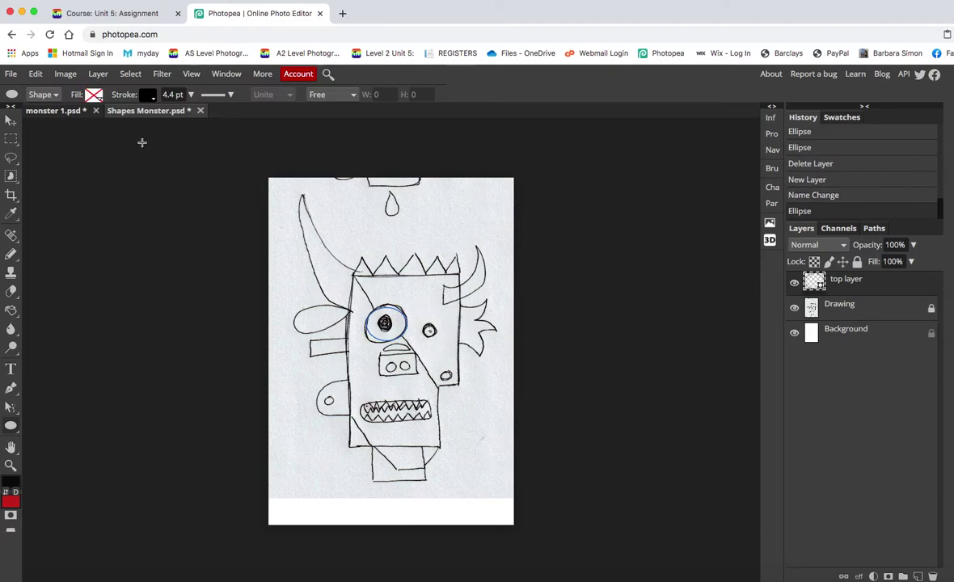
left_click(94, 95)
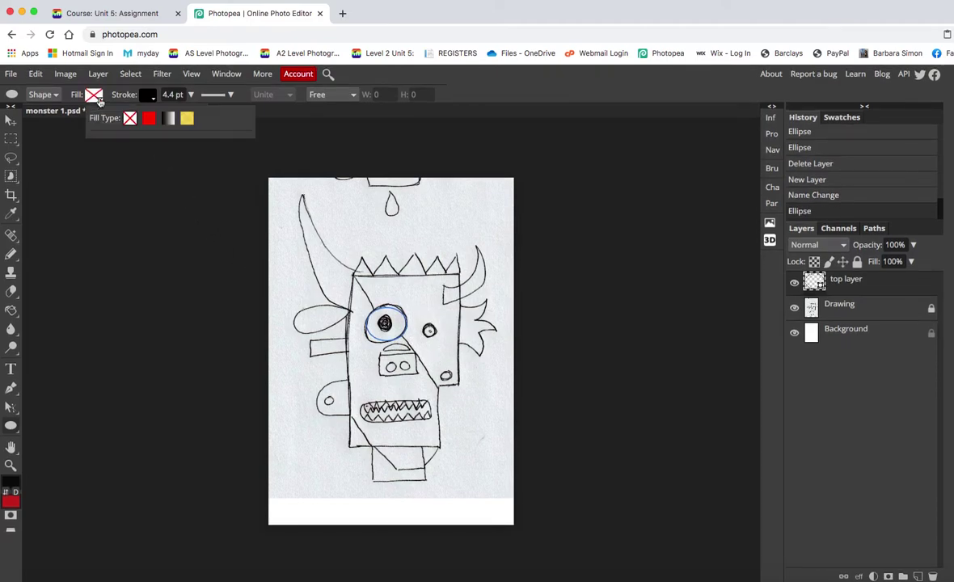
left_click(149, 119)
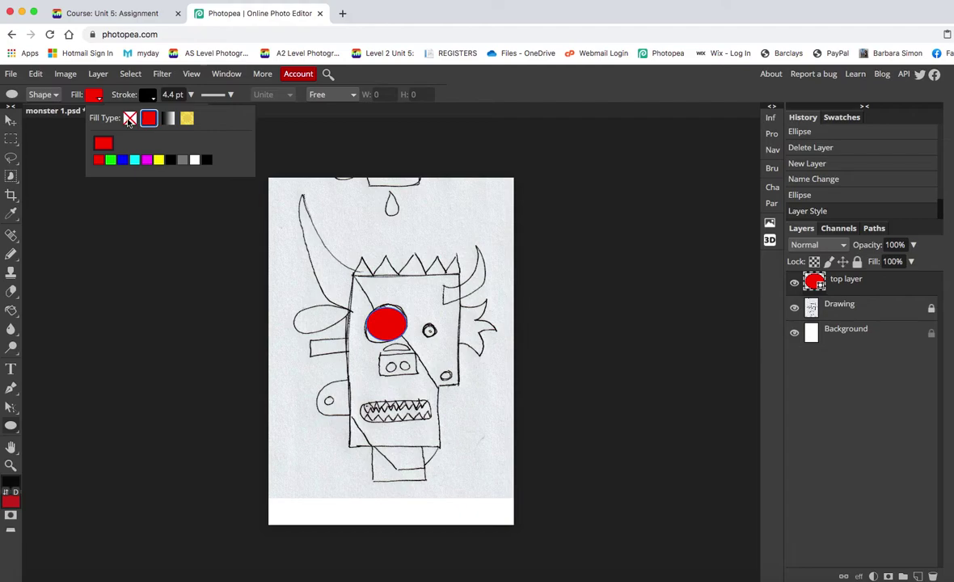
left_click(129, 119)
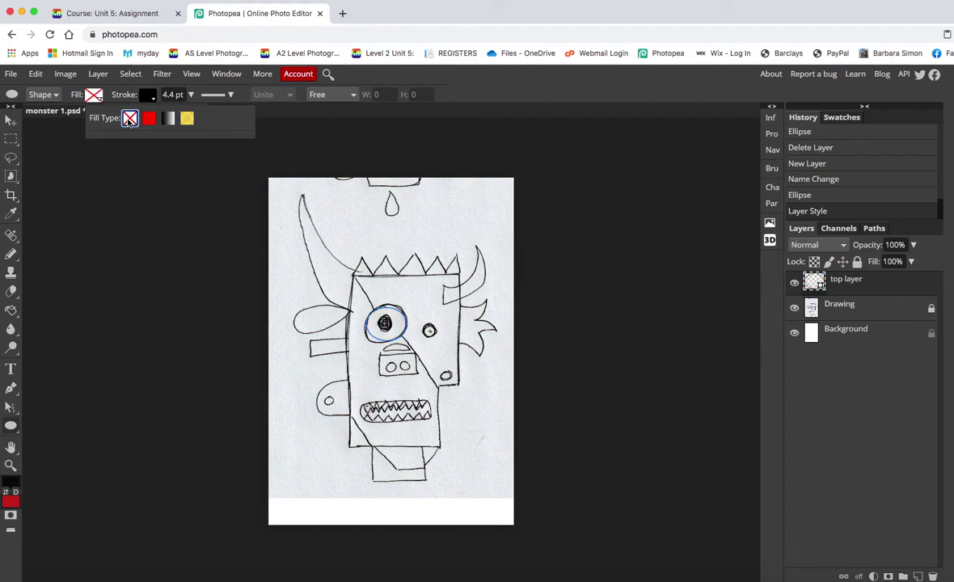
left_click(149, 96)
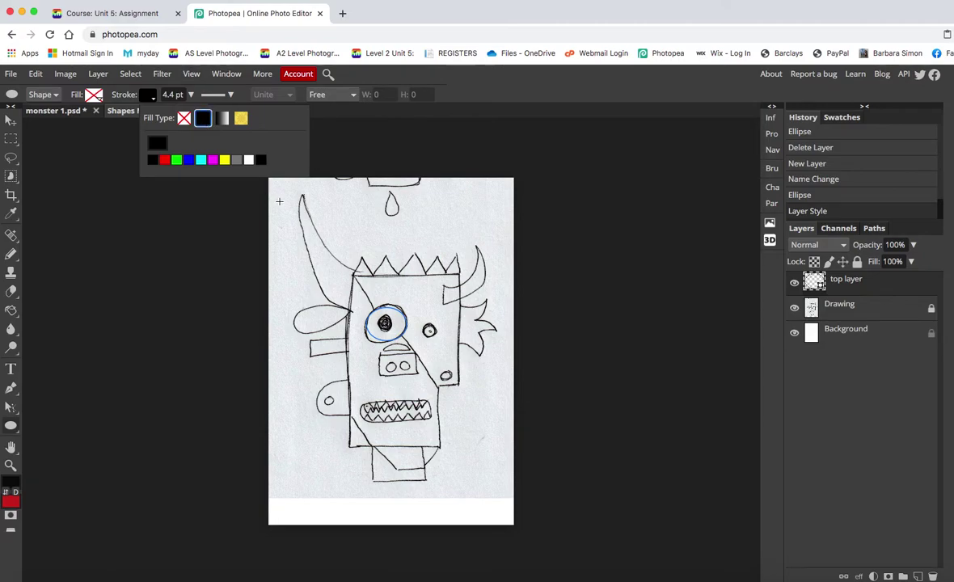
left_click(190, 94)
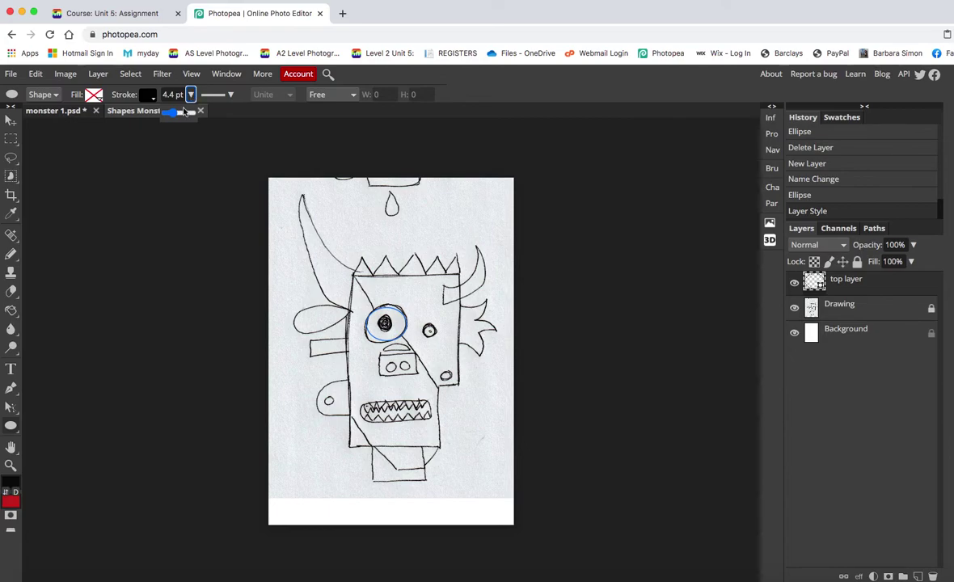
left_click_drag(176, 116, 180, 116)
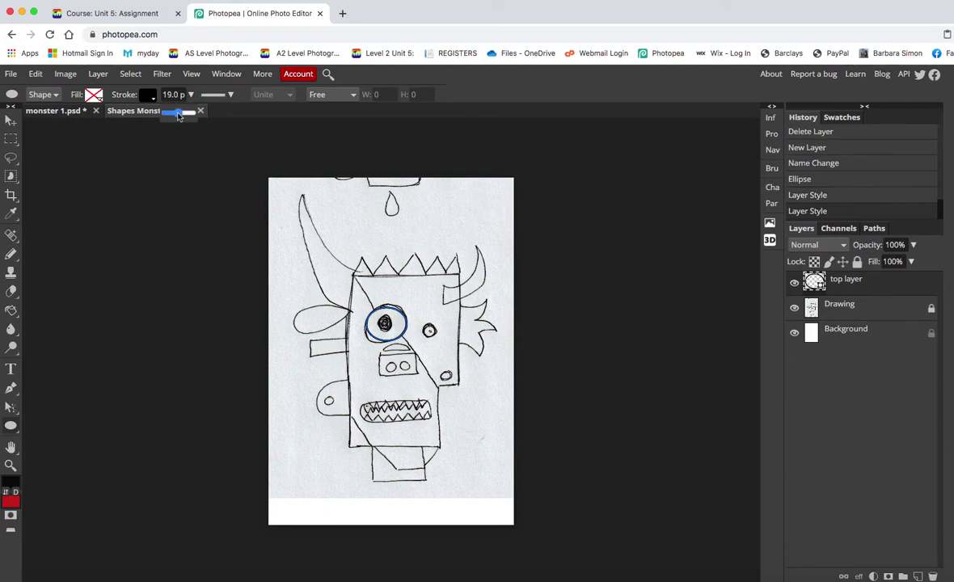
Step: Nudge the top-layer ellipse to centre it over the left eye, checking with the sketch hidden and shown
left_click(11, 121)
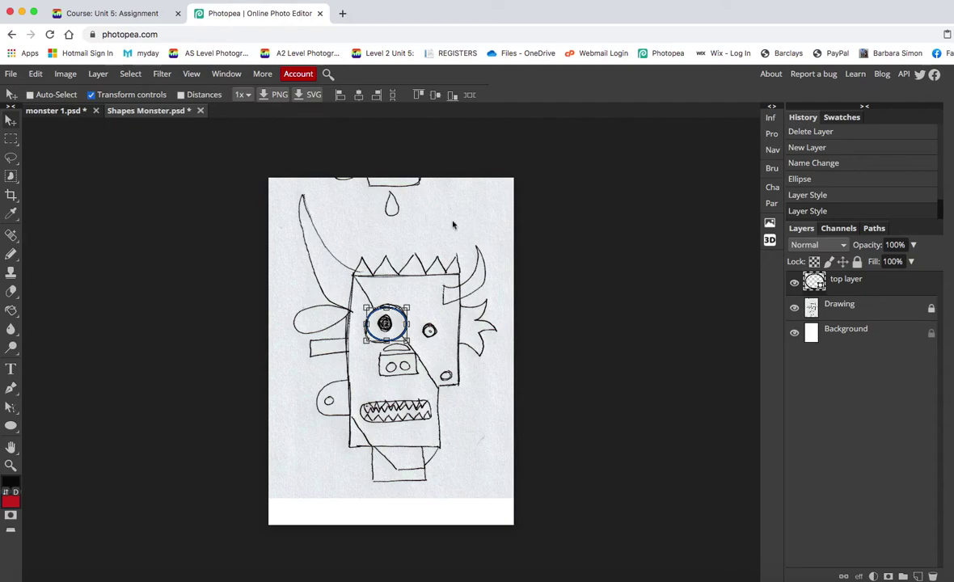
left_click(794, 309)
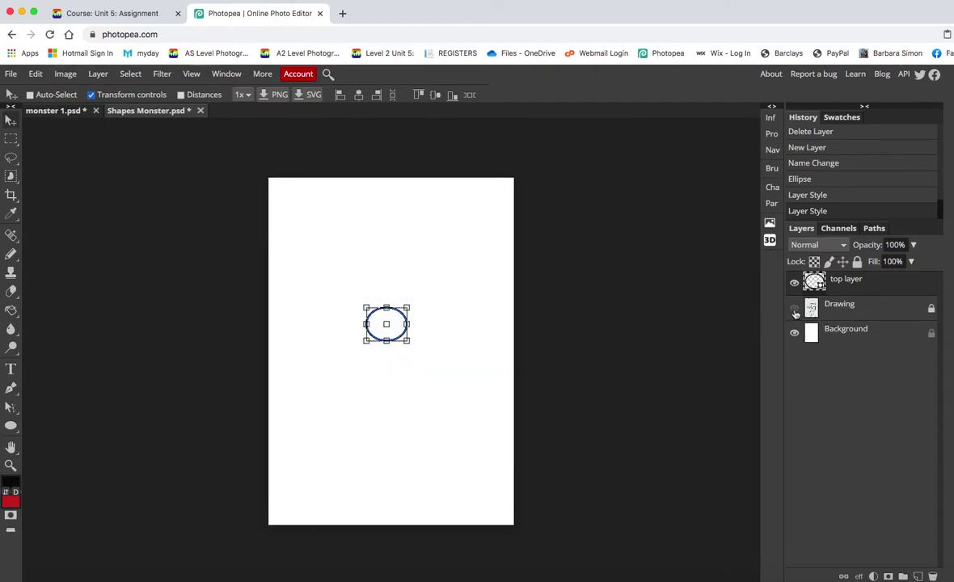
left_click(848, 338)
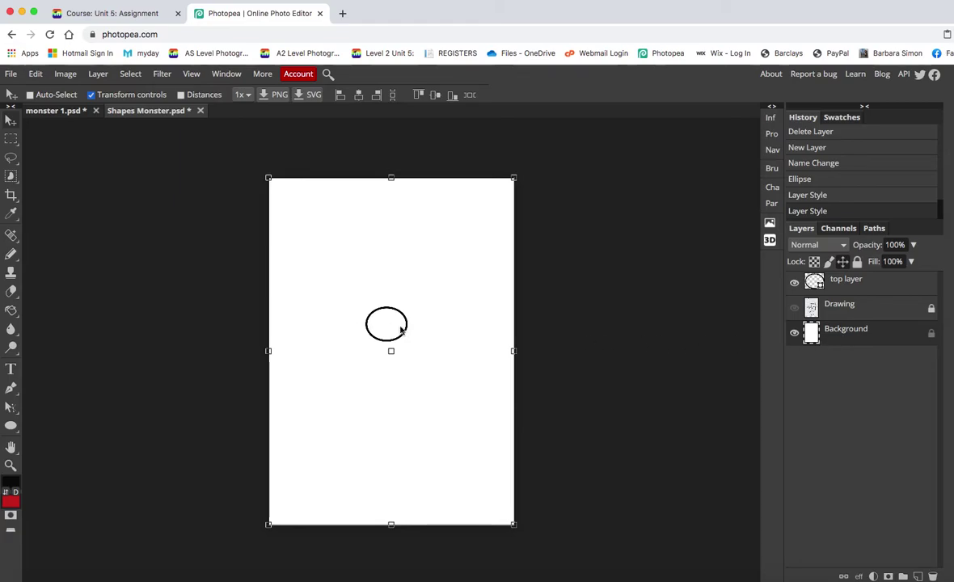
left_click(863, 288)
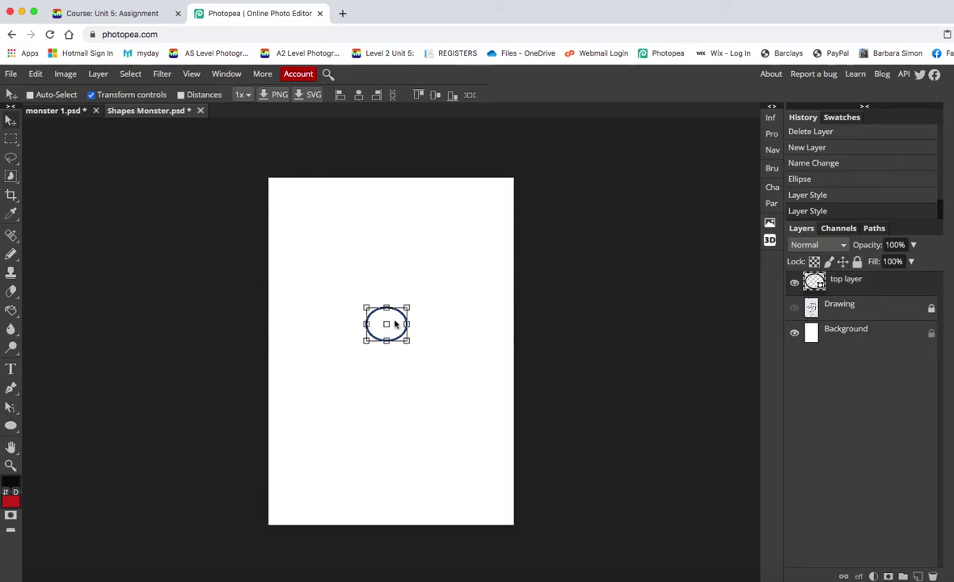
mouse_move(395, 324)
left_mouse_down()
mouse_move(390, 314)
mouse_move(392, 323)
left_mouse_up()
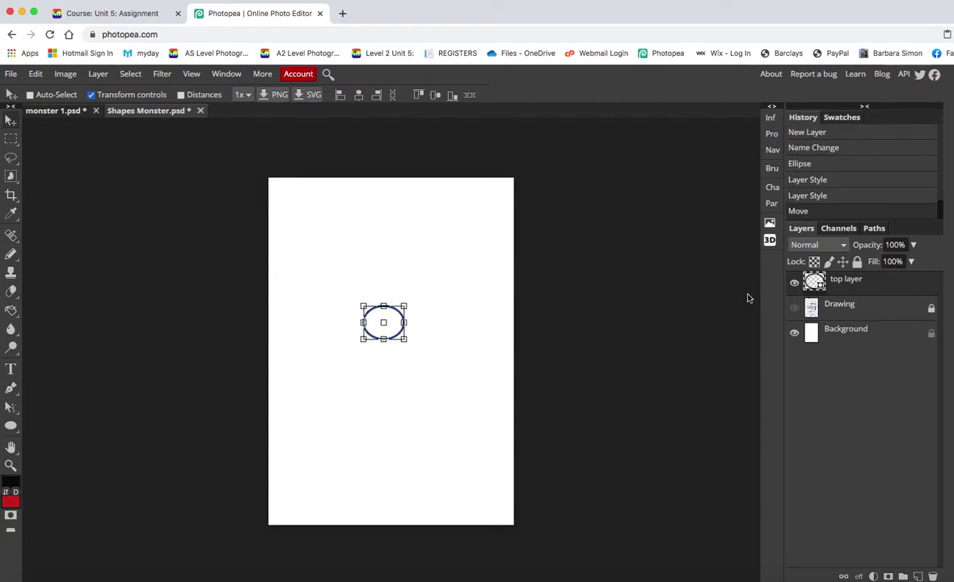
left_click(795, 308)
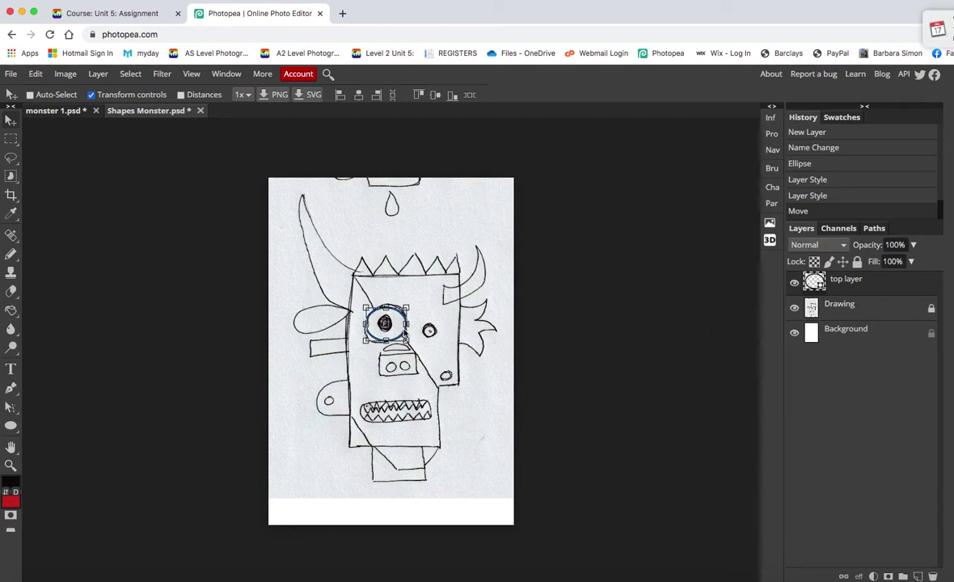
left_click_drag(396, 327, 387, 326)
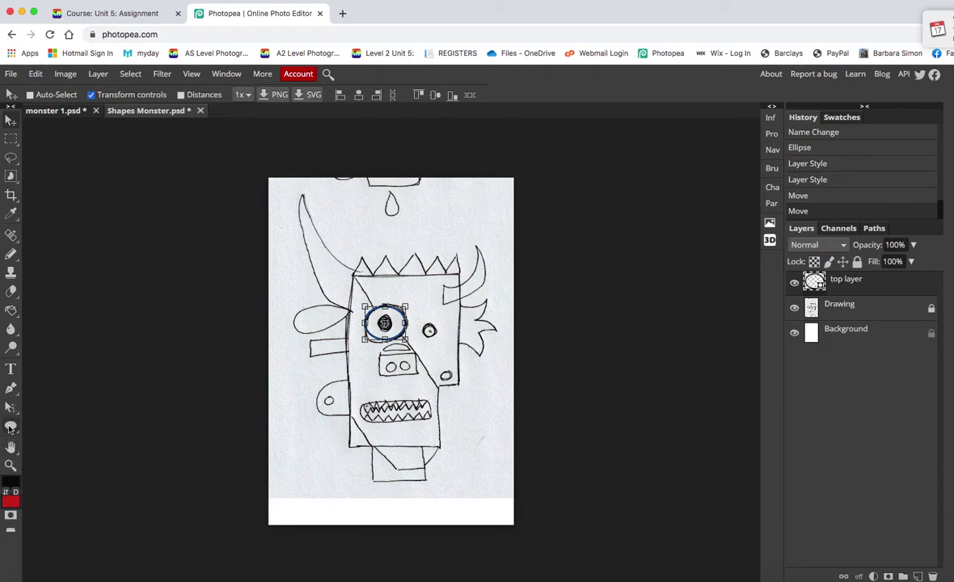
left_click(11, 427)
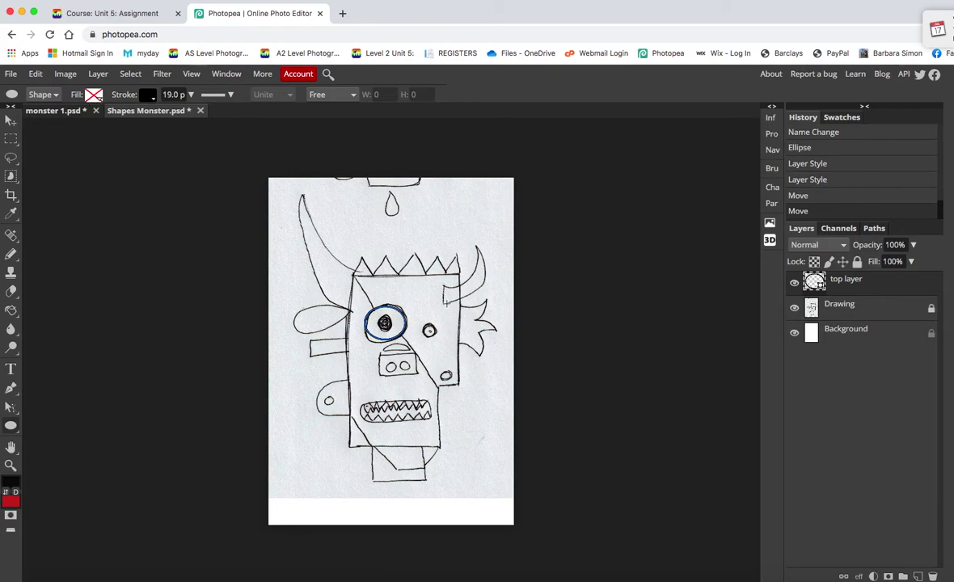
mouse_move(423, 325)
left_mouse_down()
mouse_move(410, 331)
mouse_move(437, 338)
left_mouse_up()
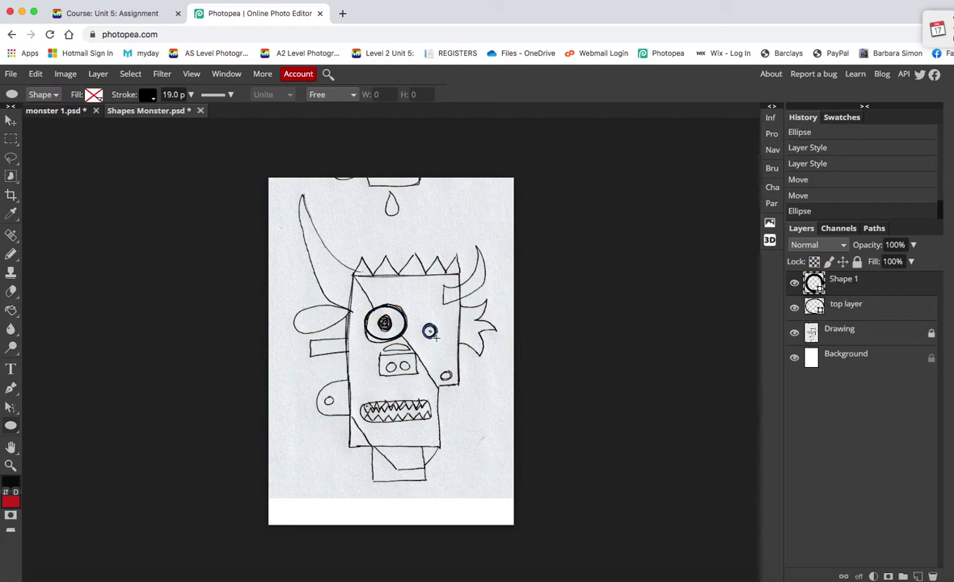
mouse_move(446, 374)
left_mouse_down()
mouse_move(444, 361)
mouse_move(450, 379)
left_mouse_up()
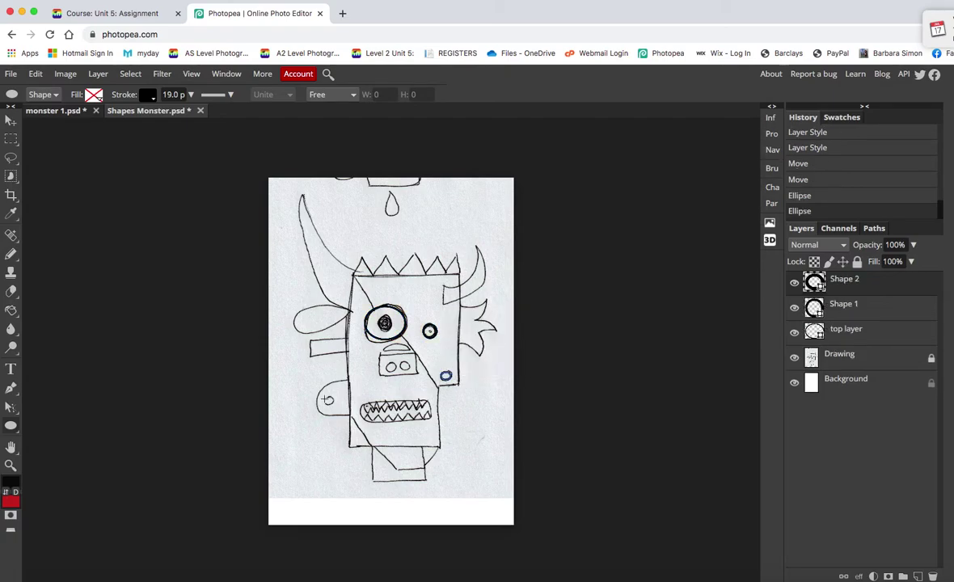
left_click_drag(328, 399, 331, 403)
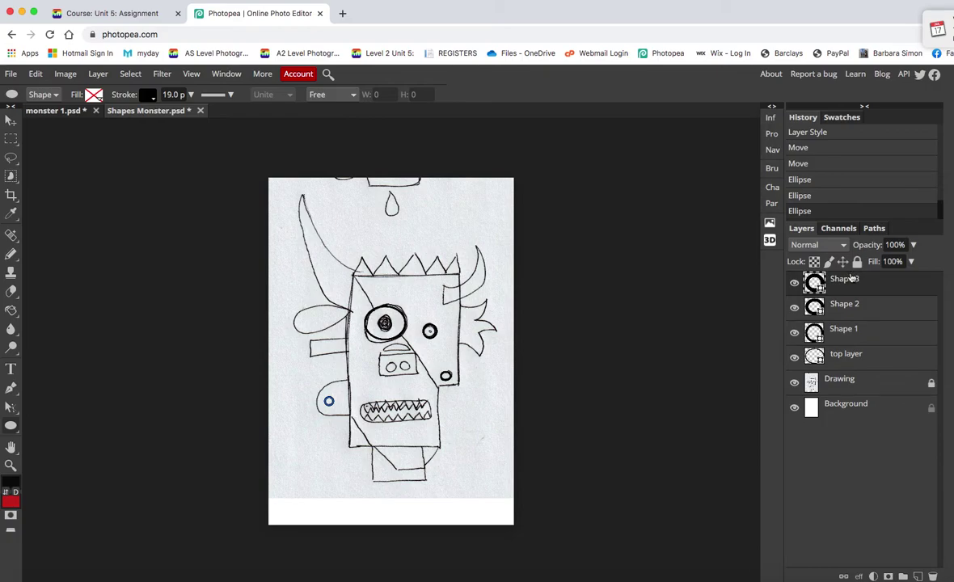
left_click(794, 387)
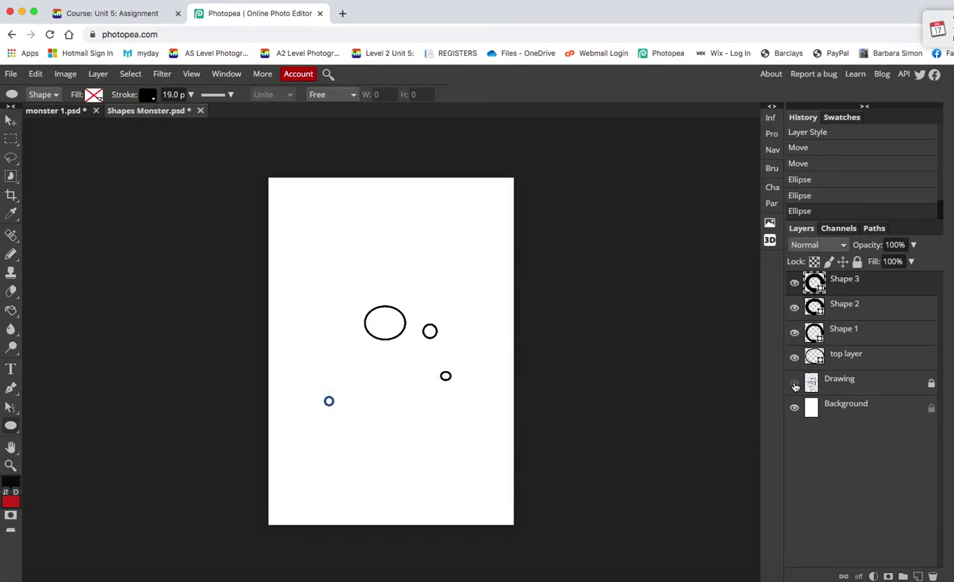
left_click(795, 387)
left_click(795, 386)
left_click(795, 386)
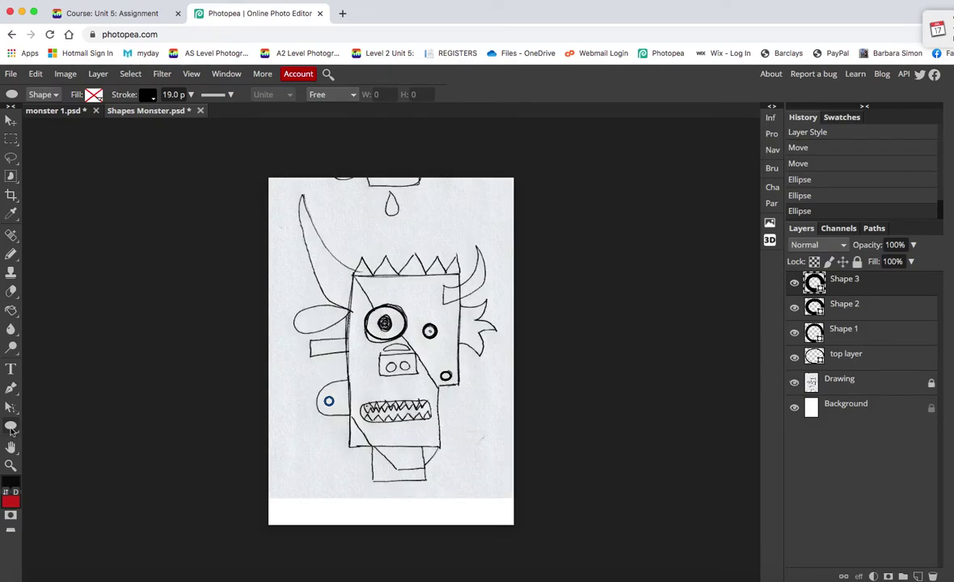
right_click(10, 427)
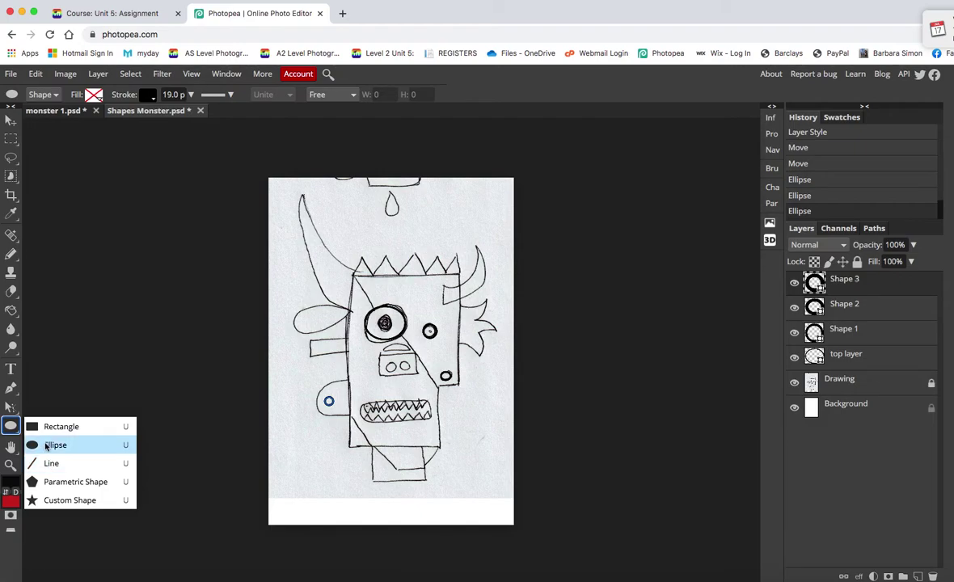
Step: Trace ellipse outlines over the left and right nostrils
left_click(46, 444)
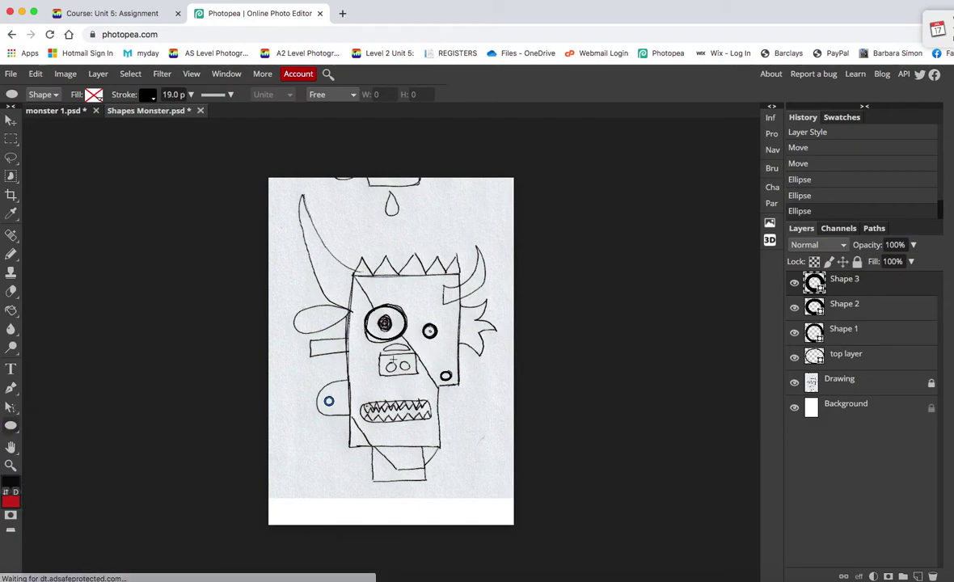
mouse_move(393, 359)
left_mouse_down()
mouse_move(362, 306)
mouse_move(397, 341)
left_mouse_up()
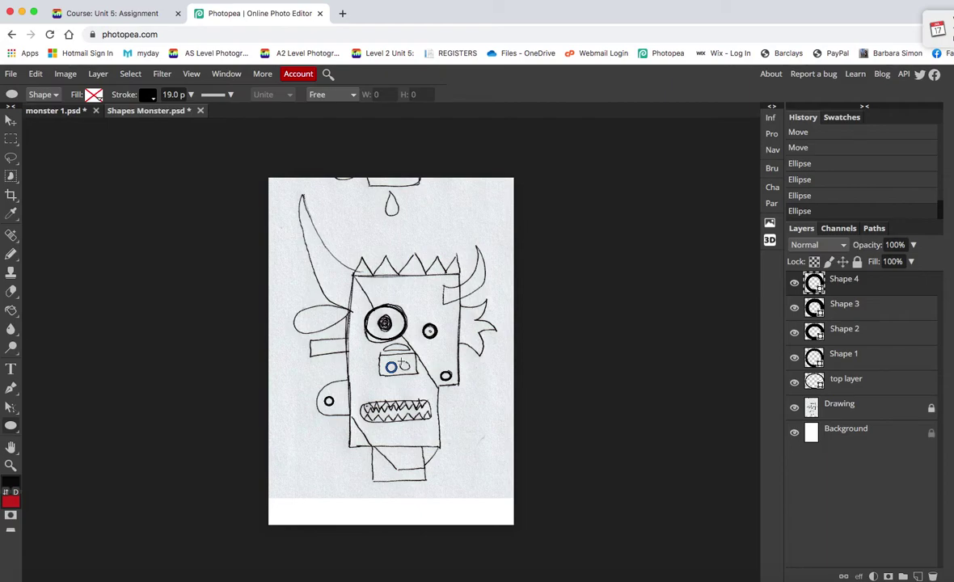
left_click_drag(402, 364, 410, 372)
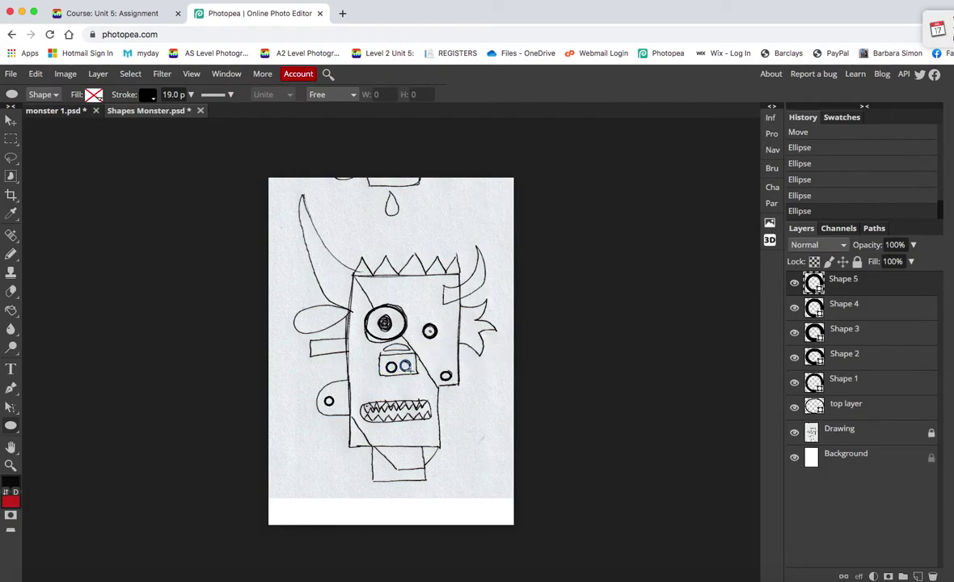
left_click(794, 434)
left_click(794, 433)
Step: Nudge the nostril circle right into place with the Move tool
left_click(11, 122)
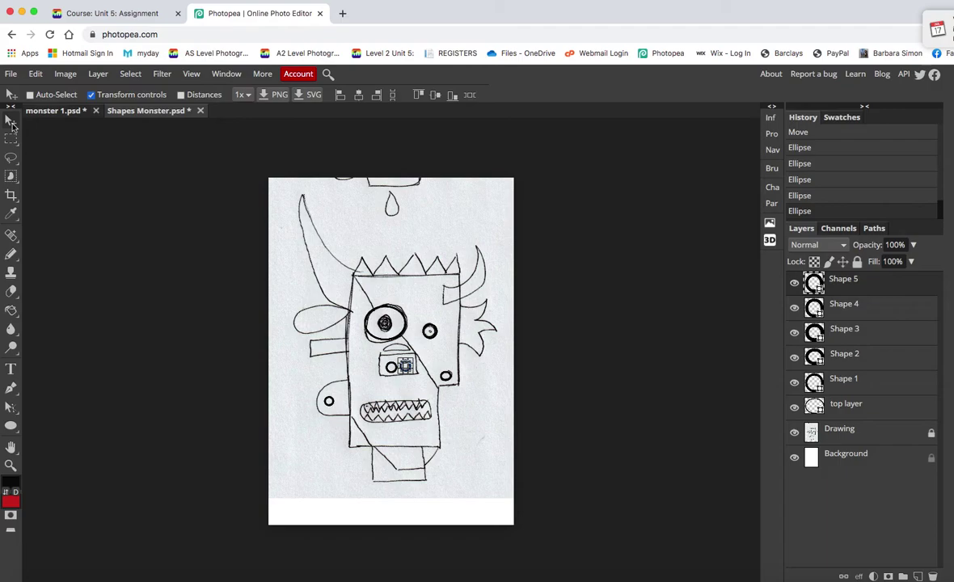
key("Right")
left_click(794, 434)
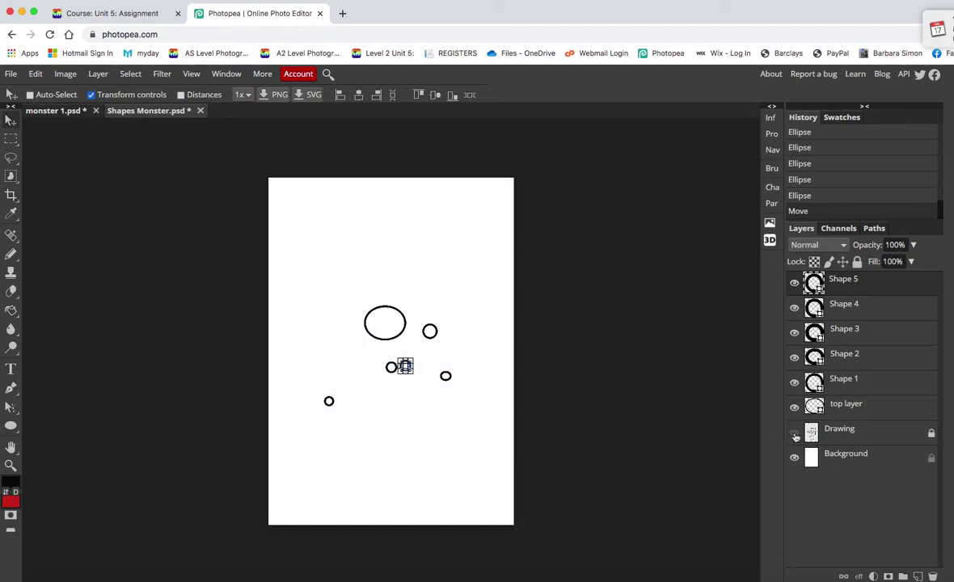
left_click(795, 435)
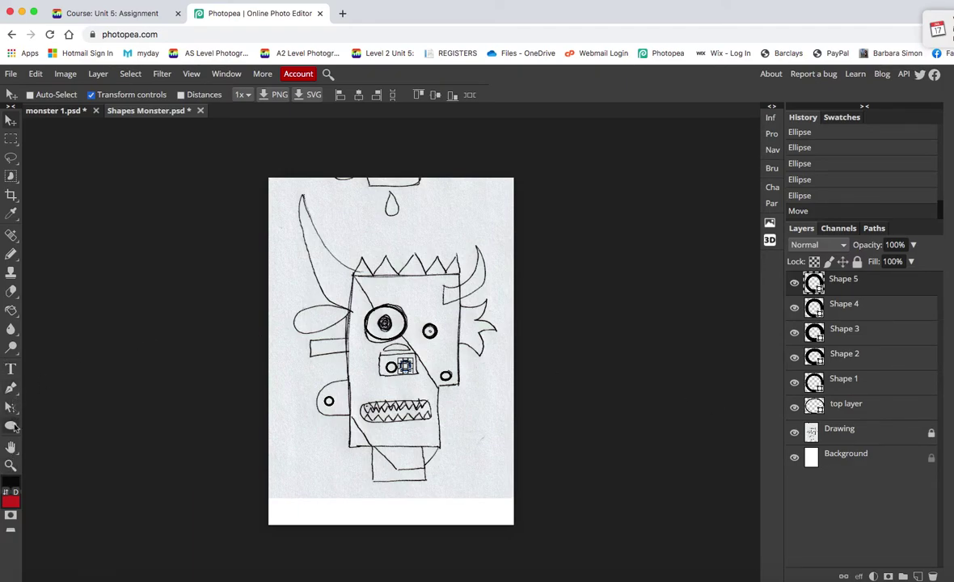
right_click(11, 427)
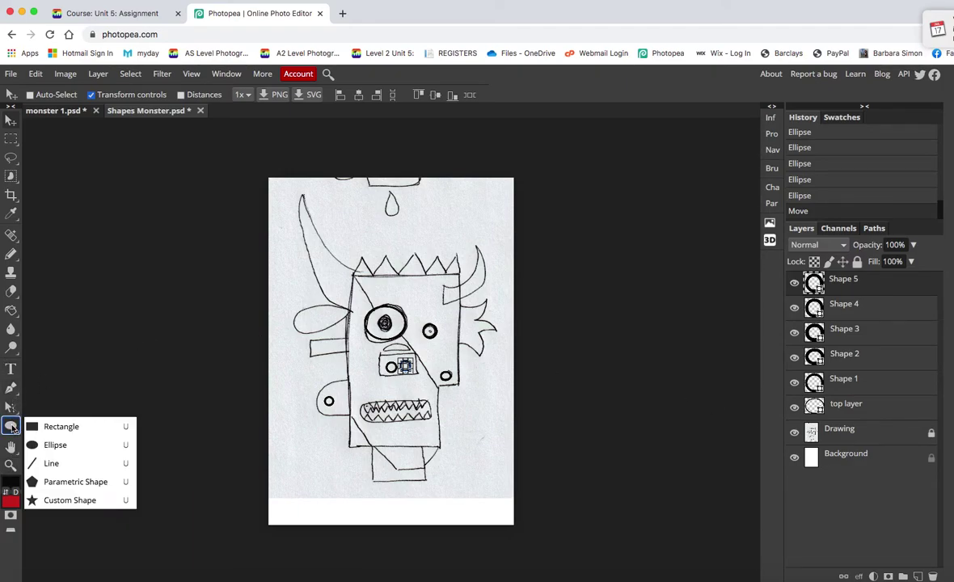
Step: Switch to Custom Shape and choose the circled plus preset from the shape picker
left_click(68, 501)
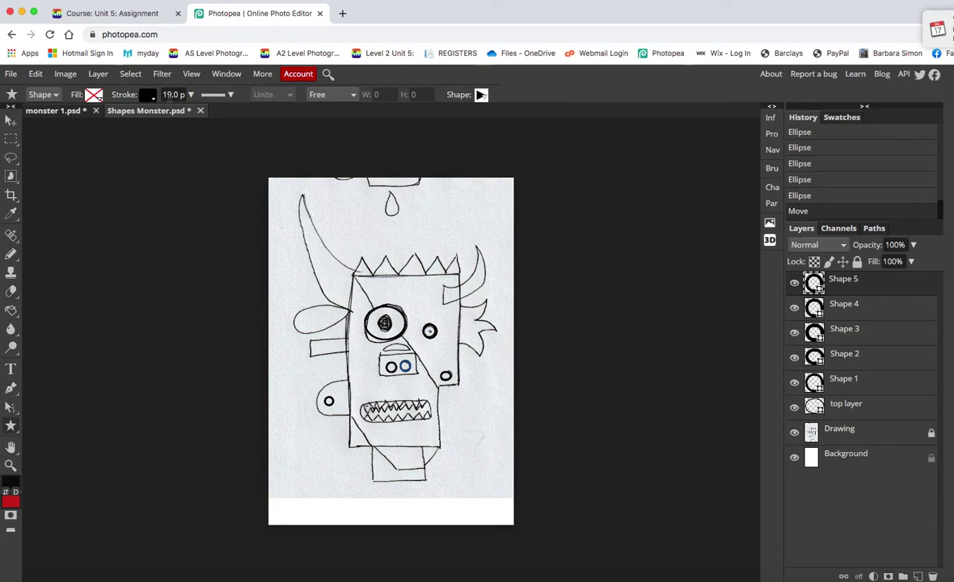
left_click(481, 95)
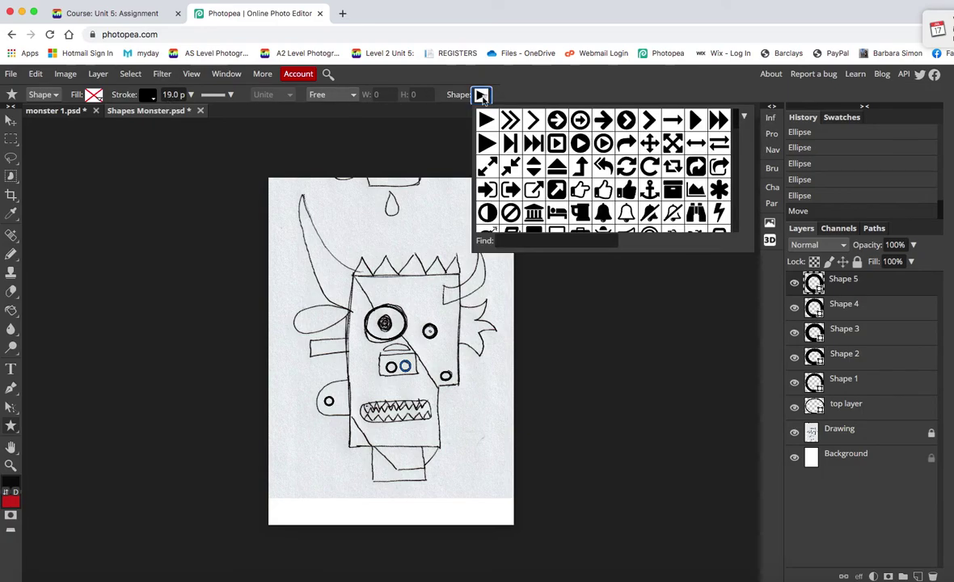
scroll(564, 135, "down", 10)
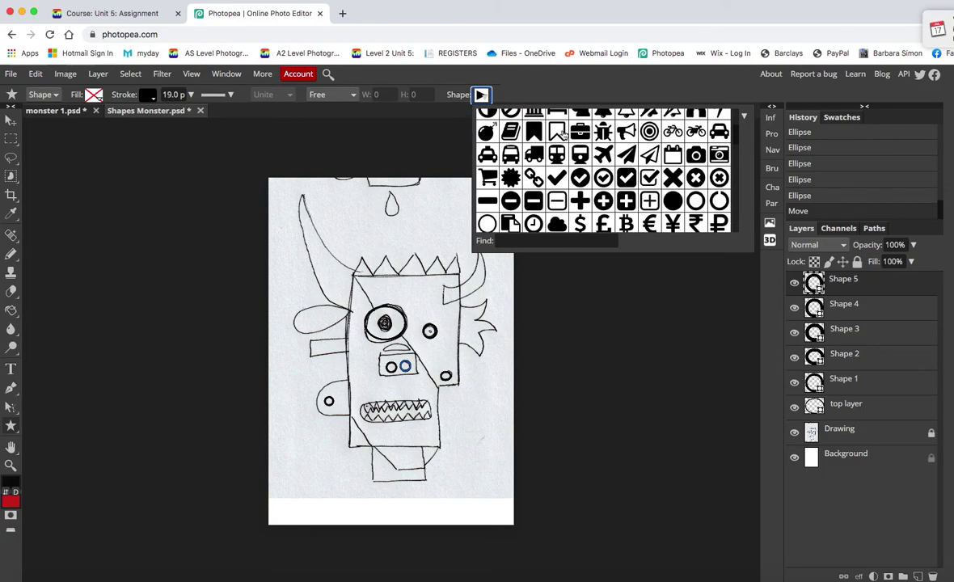
scroll(563, 135, "up", 5)
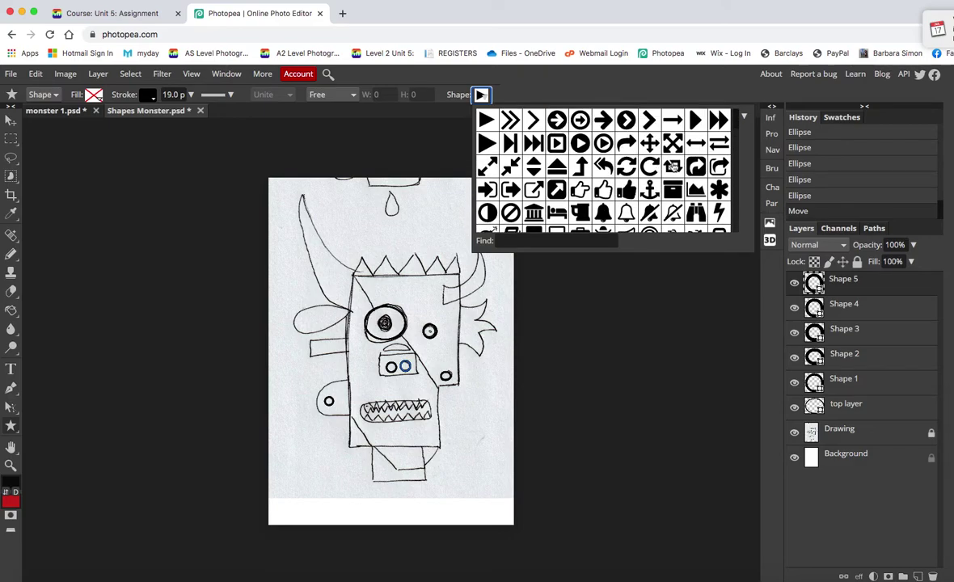
scroll(673, 166, "down", 2)
scroll(674, 166, "down", 1)
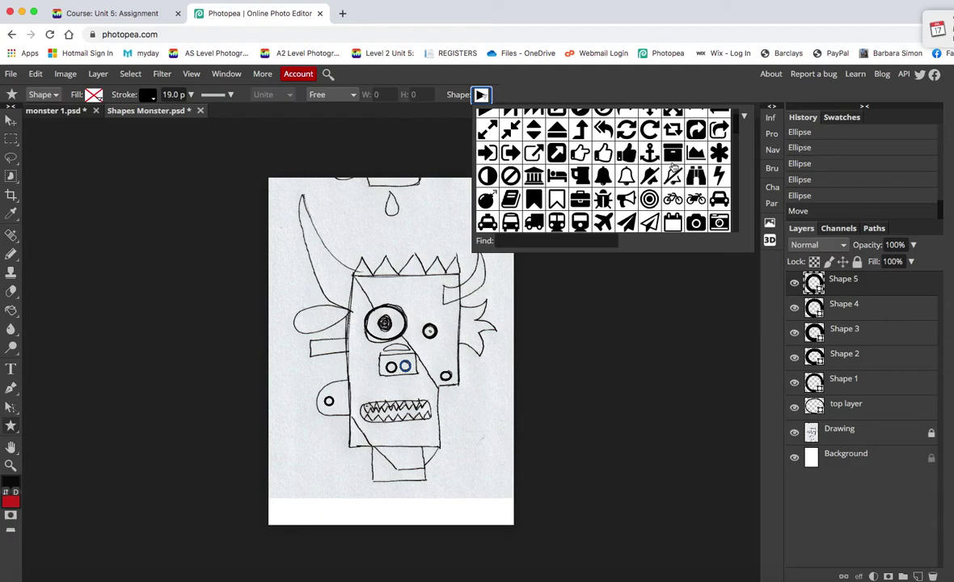
scroll(707, 159, "down", 10)
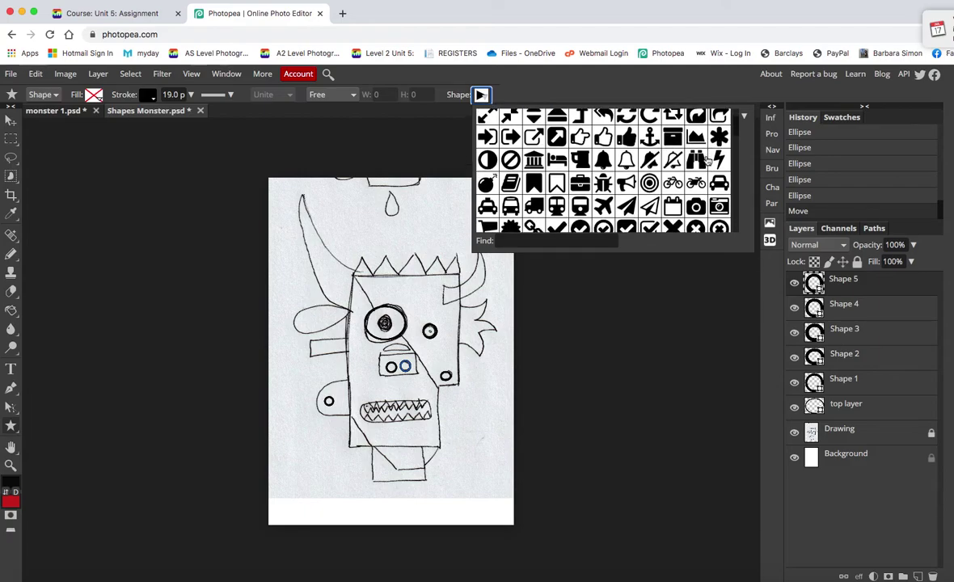
scroll(647, 158, "up", 1)
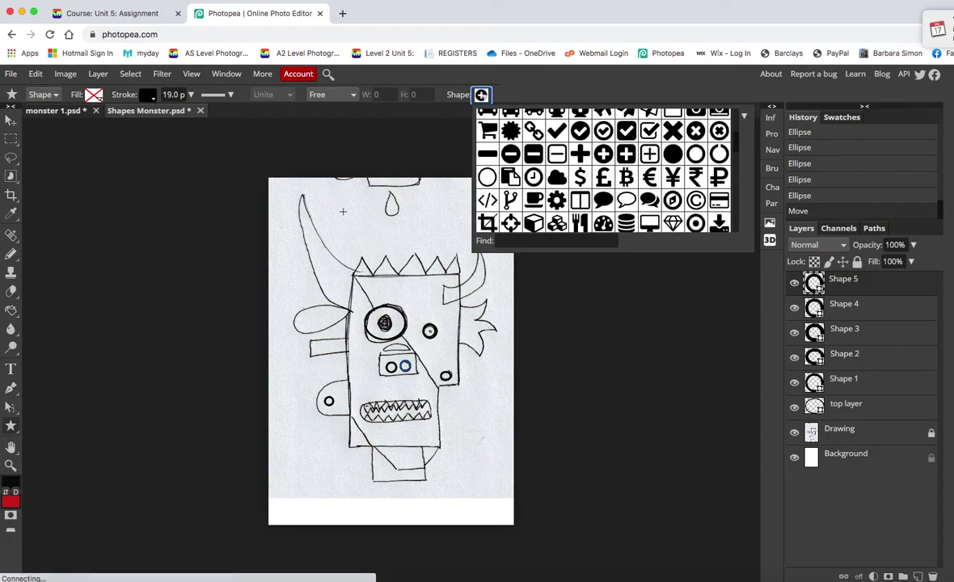
Step: Draw the circled plus shape and move it down onto the box below the face
left_click_drag(343, 223, 380, 256)
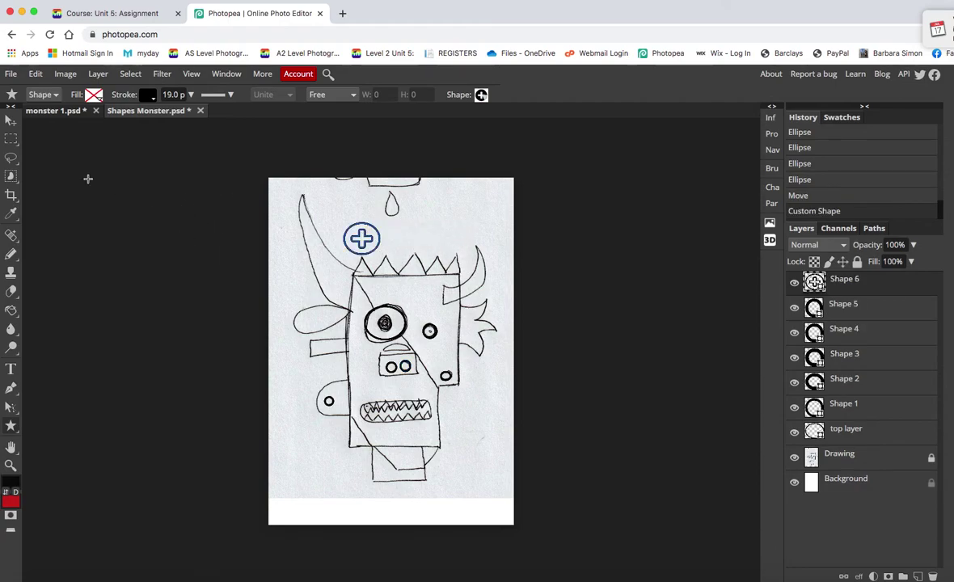
key("v")
left_click_drag(373, 239, 413, 475)
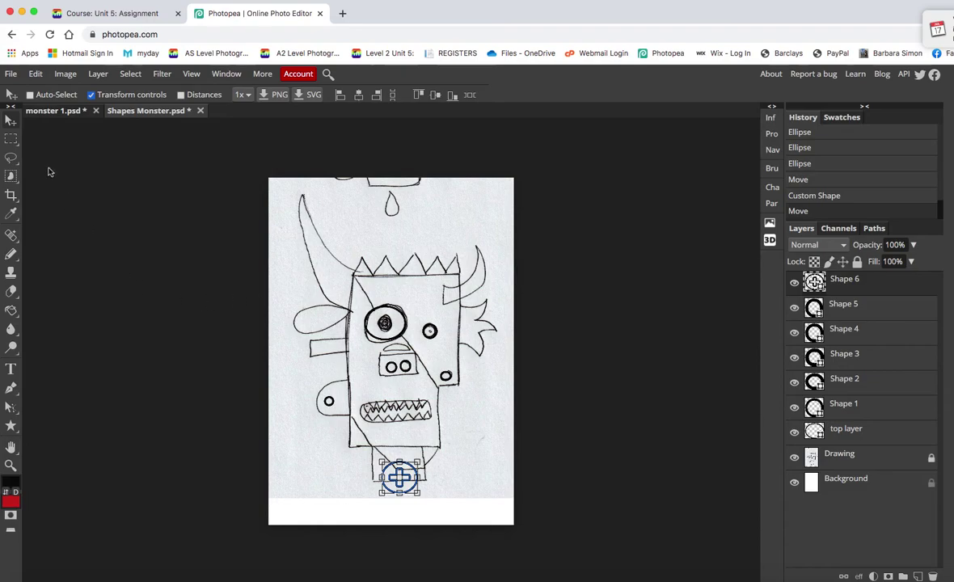
left_click(795, 459)
left_click(794, 459)
left_click(931, 458)
Step: Delete the Drawing sketch layer and flatten the image with Layer > Flatten Image
mouse_move(867, 469)
left_mouse_down()
mouse_move(913, 512)
mouse_move(933, 576)
left_mouse_up()
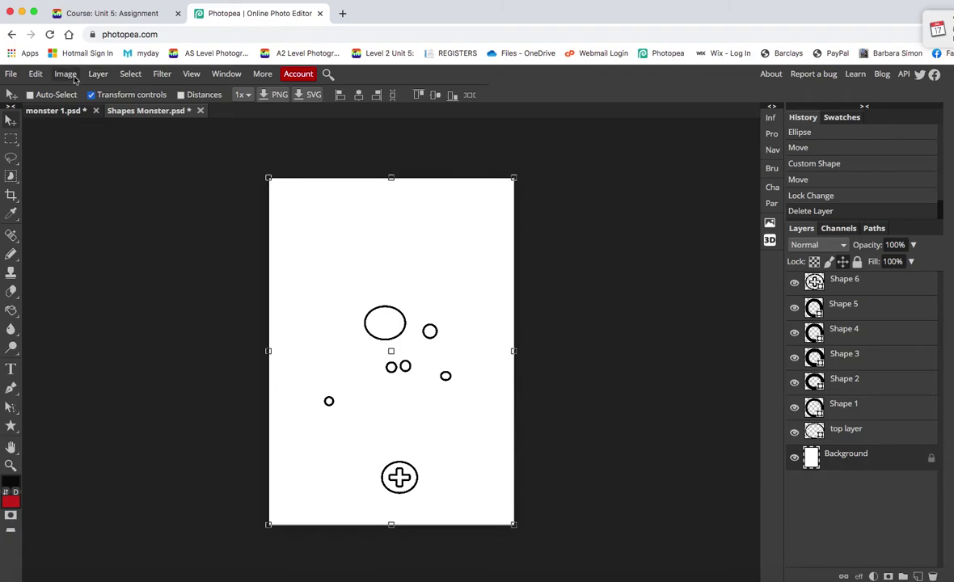
left_click(98, 75)
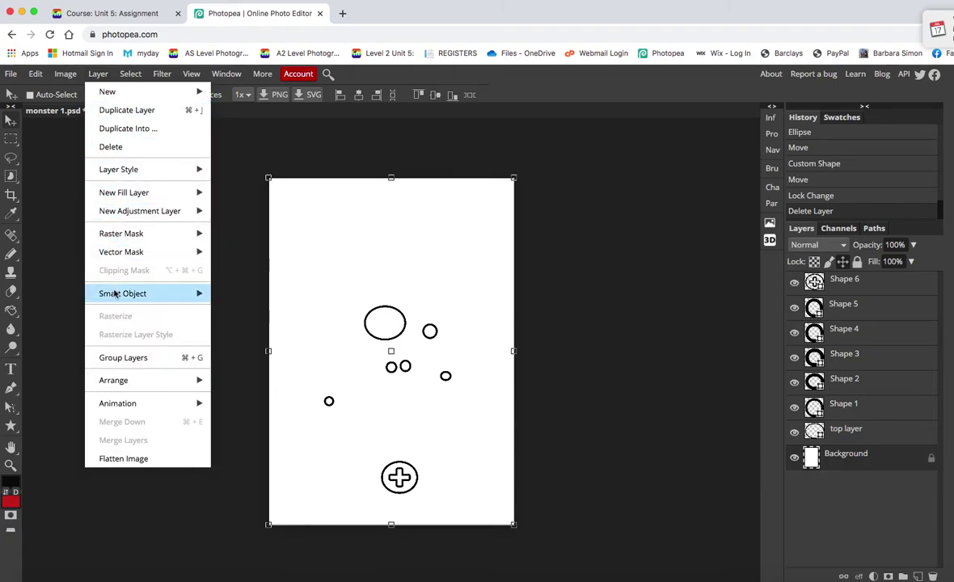
mouse_move(124, 300)
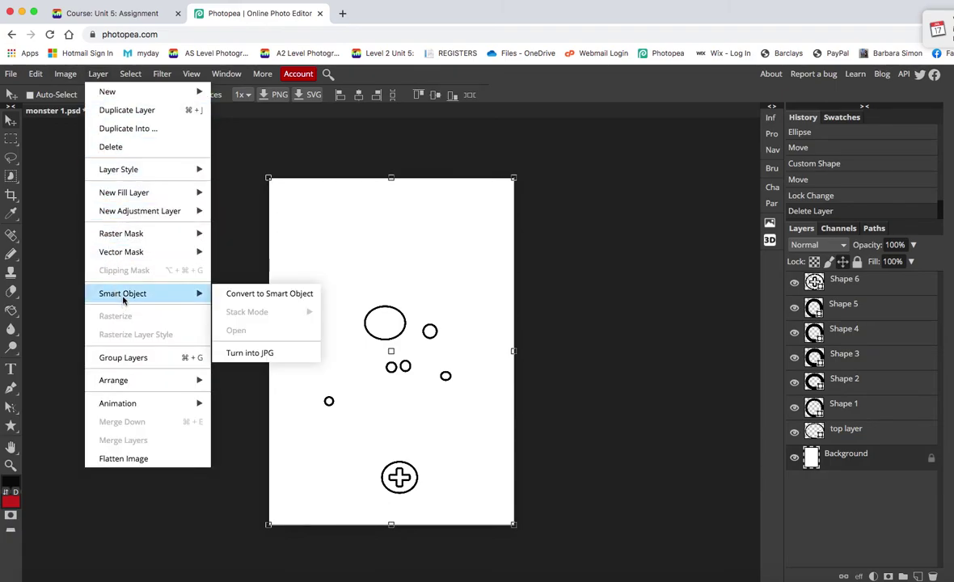
left_click(127, 459)
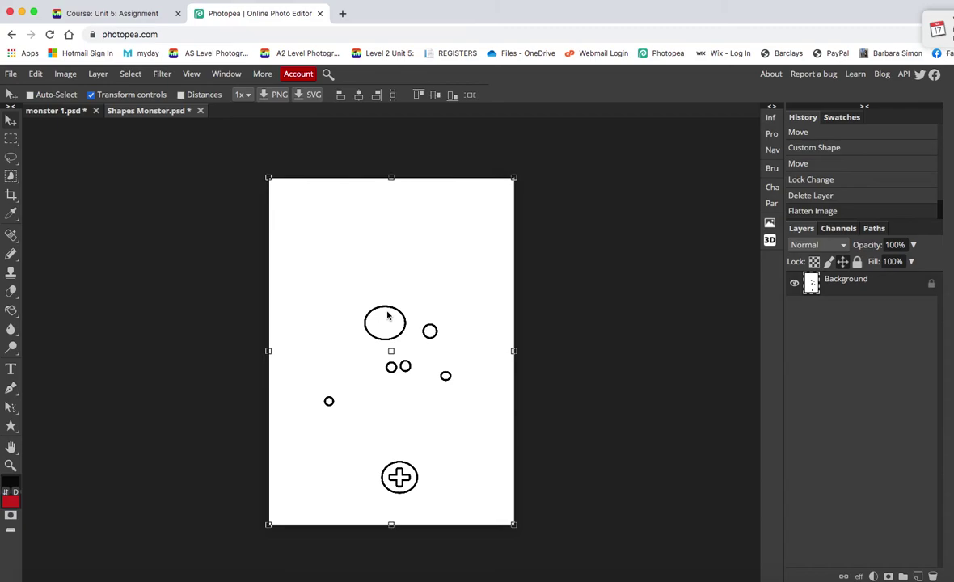
Step: With the Paint Bucket, fill the large oval and the lone small circle black
left_click(11, 310)
left_click(44, 329)
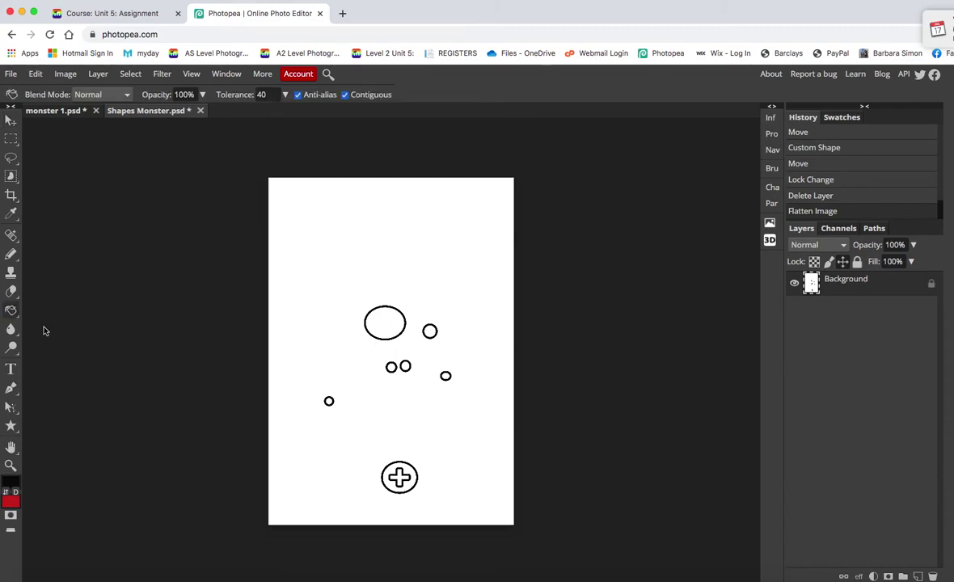
left_click(387, 332)
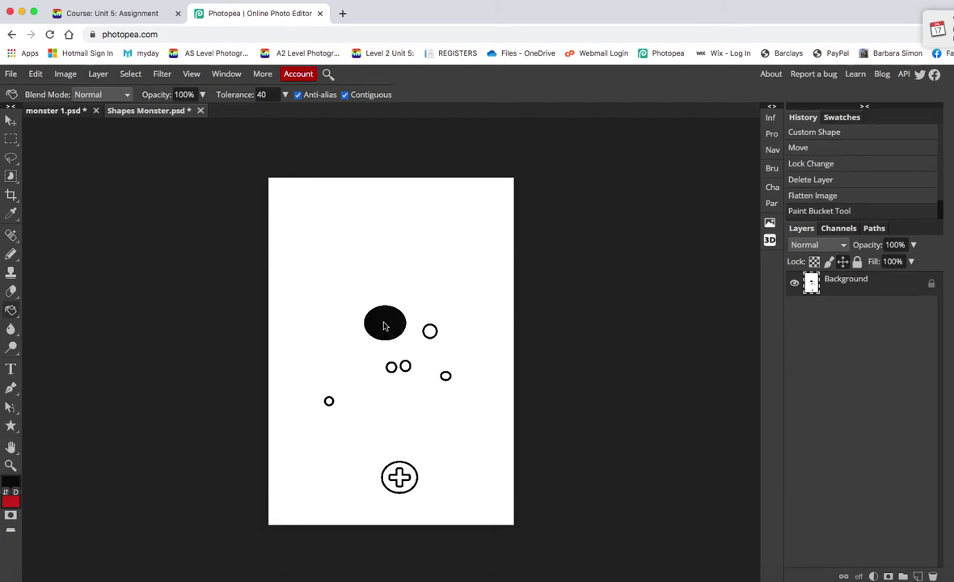
left_click(12, 488)
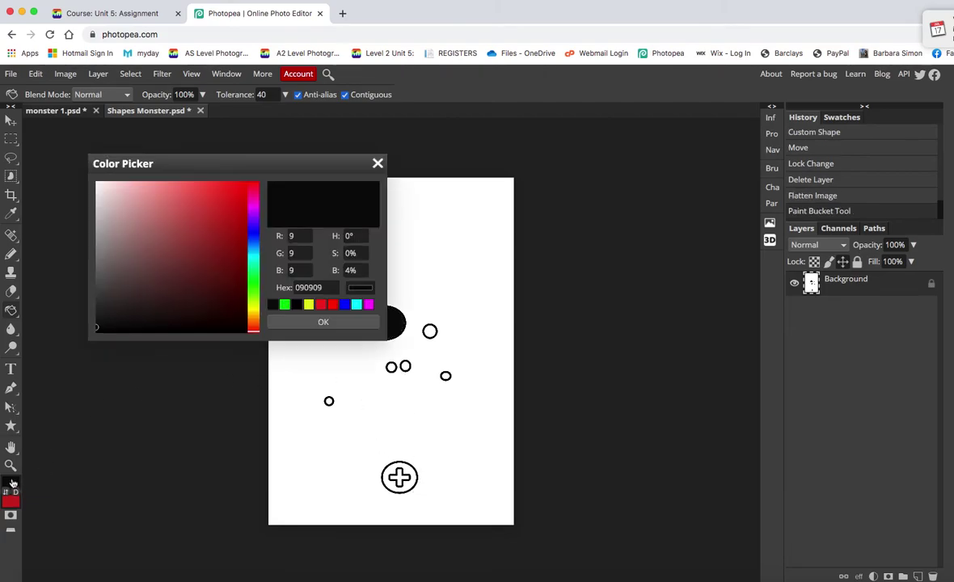
left_click(253, 310)
left_click(295, 323)
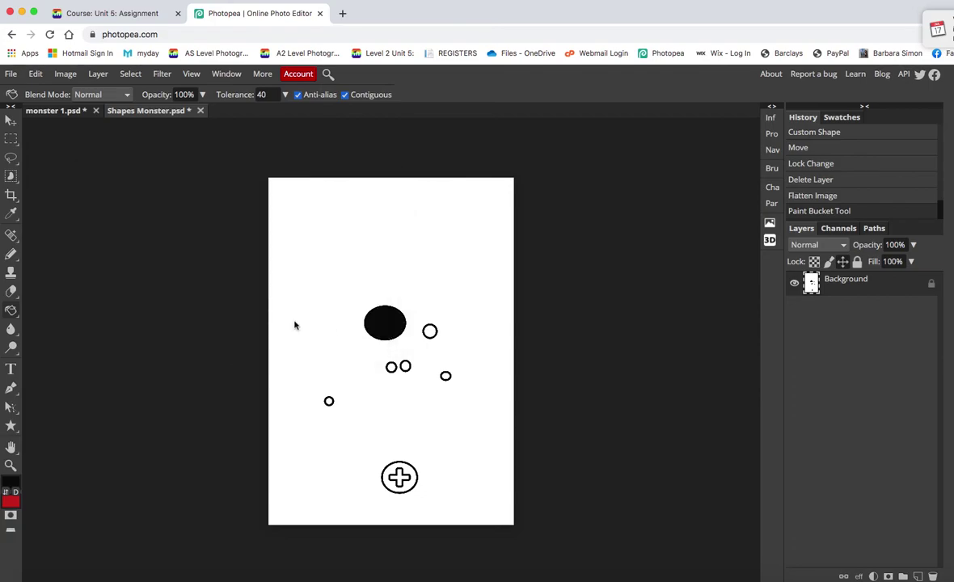
left_click(329, 402)
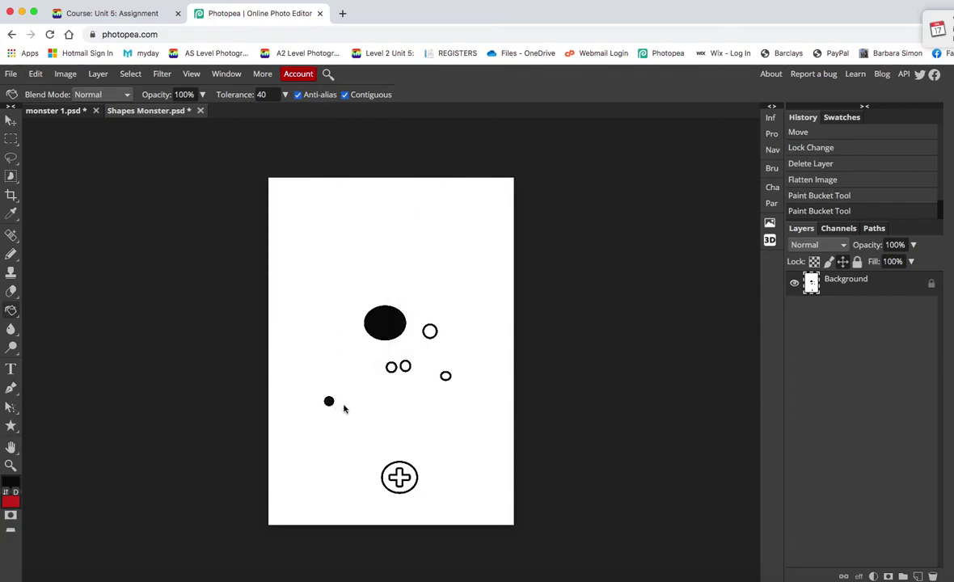
Step: Fill the plus sign and the four small circles with yellow-green
left_click(12, 485)
left_click(214, 236)
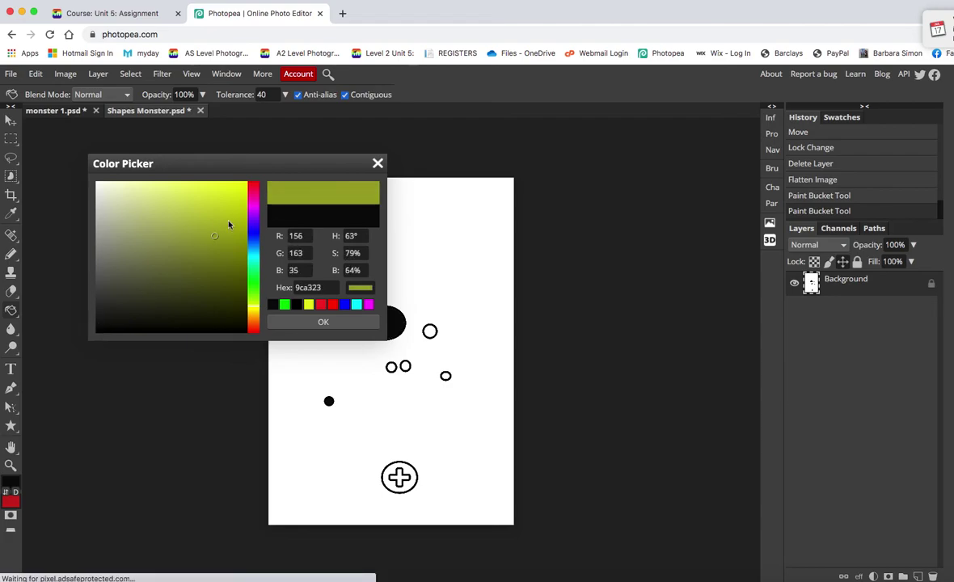
left_click(233, 200)
left_click(323, 321)
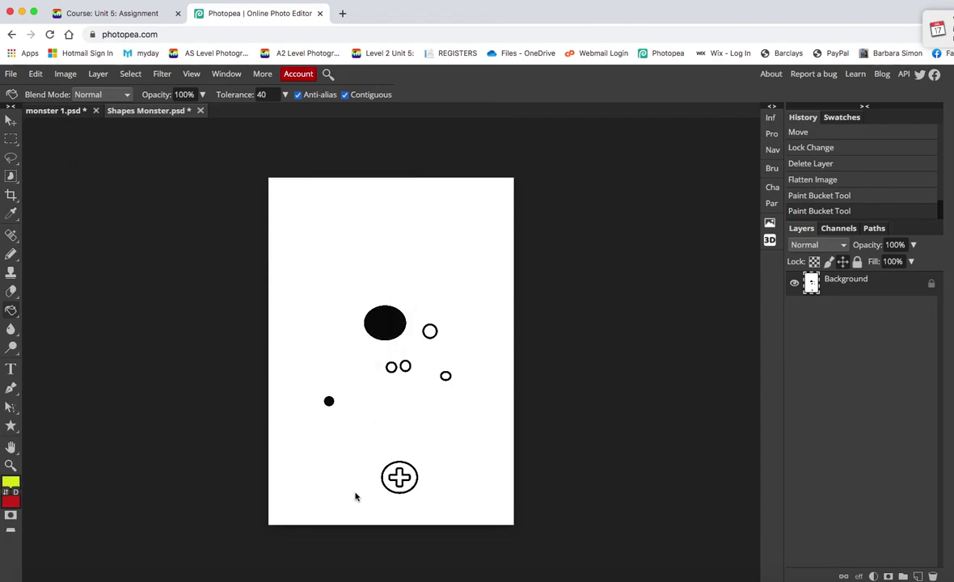
left_click(399, 479)
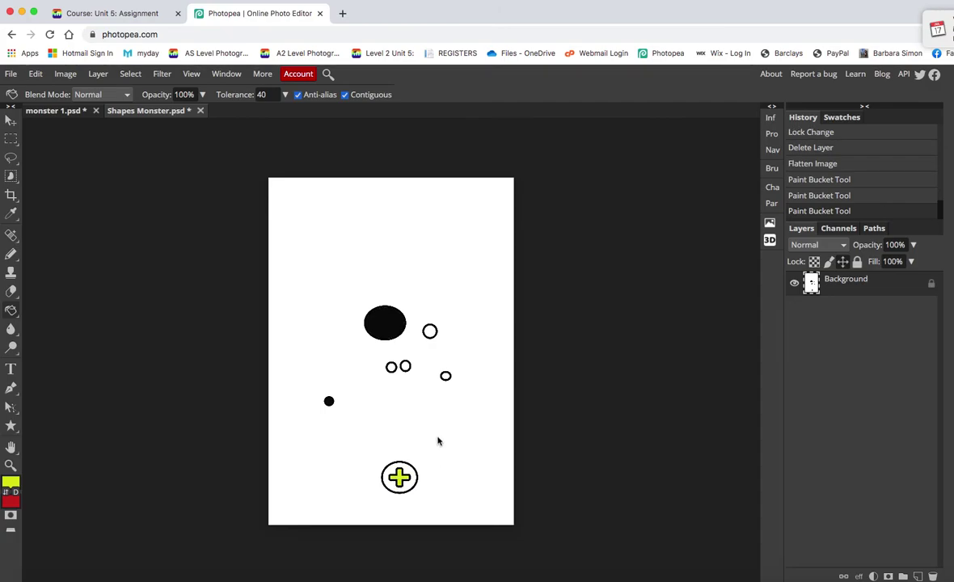
left_click(446, 377)
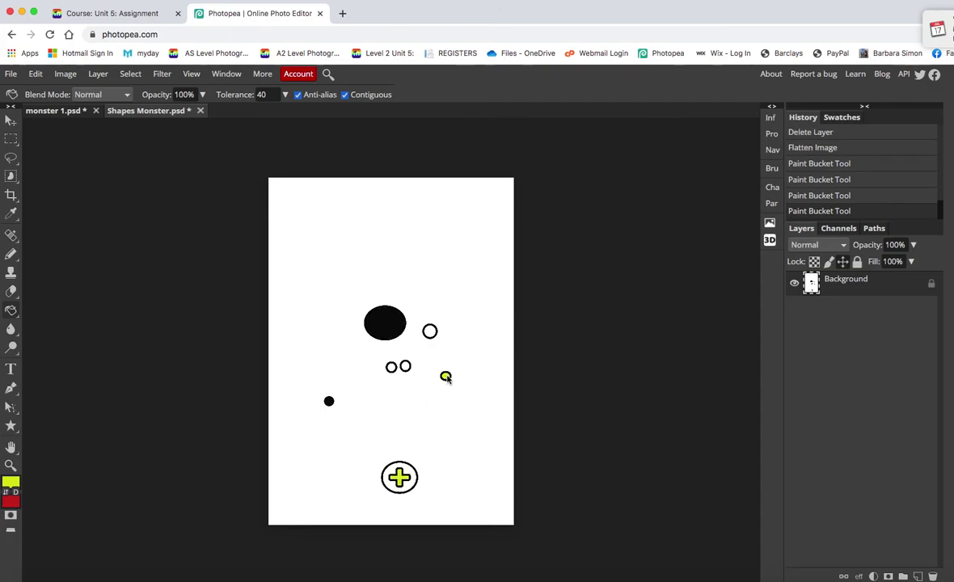
left_click(430, 331)
left_click(406, 367)
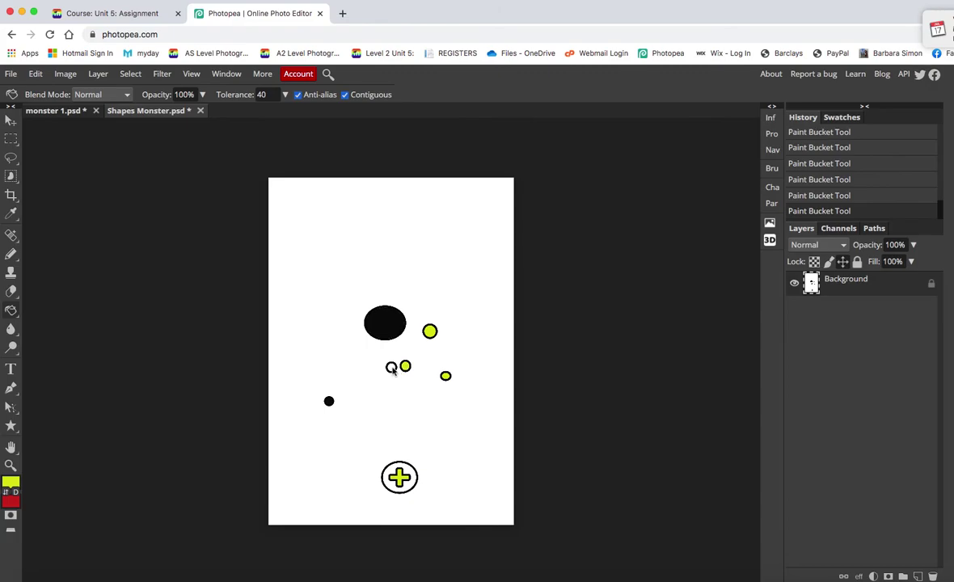
left_click(392, 368)
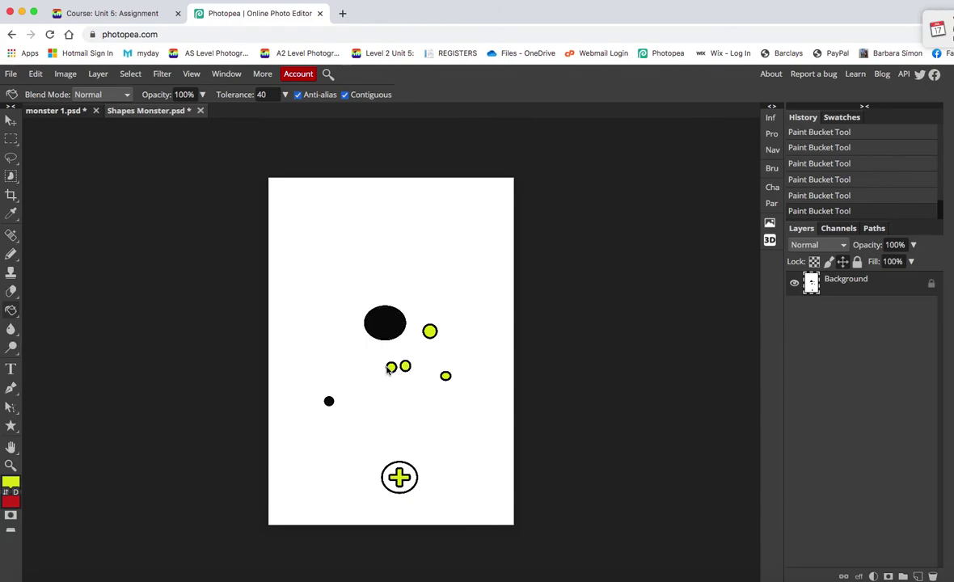
right_click(11, 254)
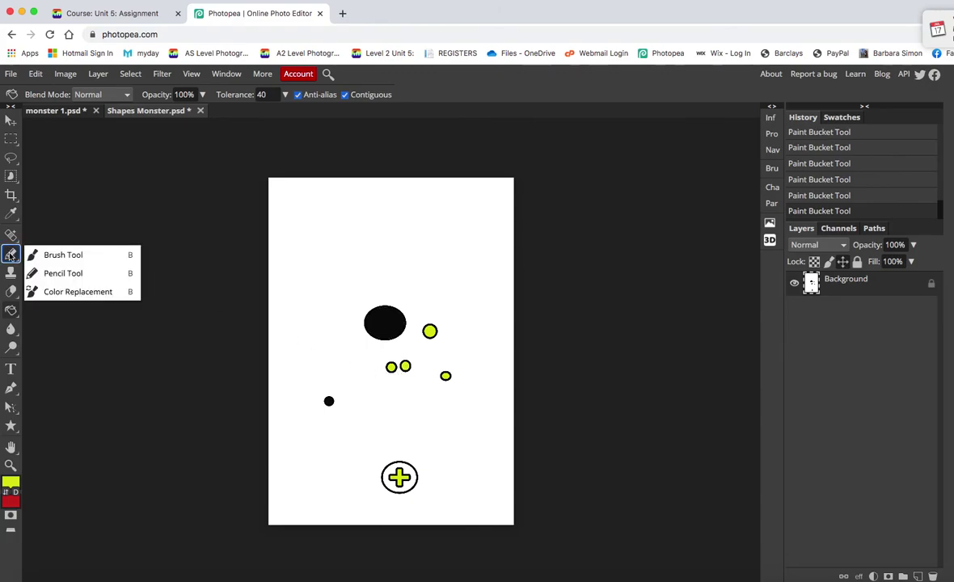
Step: Switch to the Pencil Tool with near-black (060604) as the foreground colour
left_click(57, 275)
left_click(11, 482)
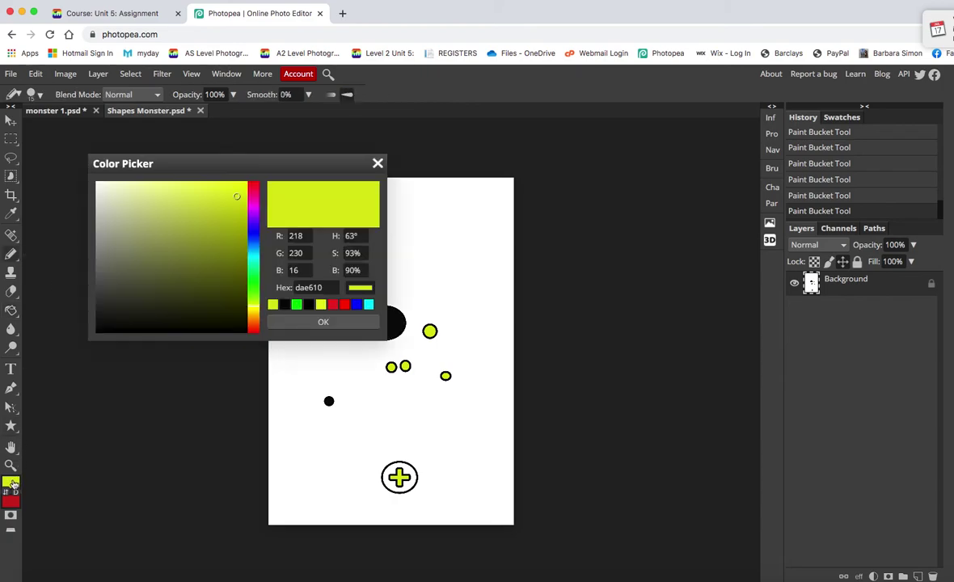
left_click(152, 331)
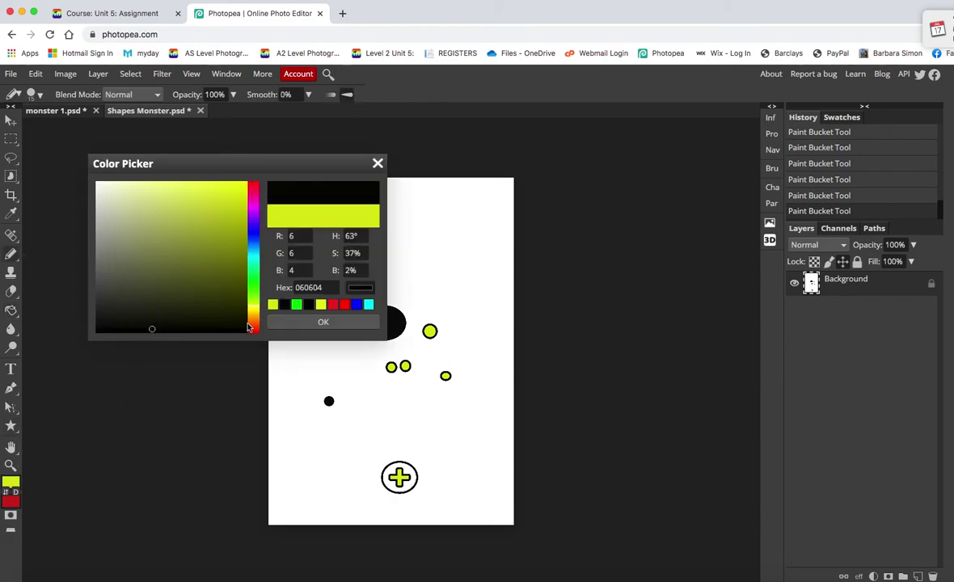
left_click(314, 322)
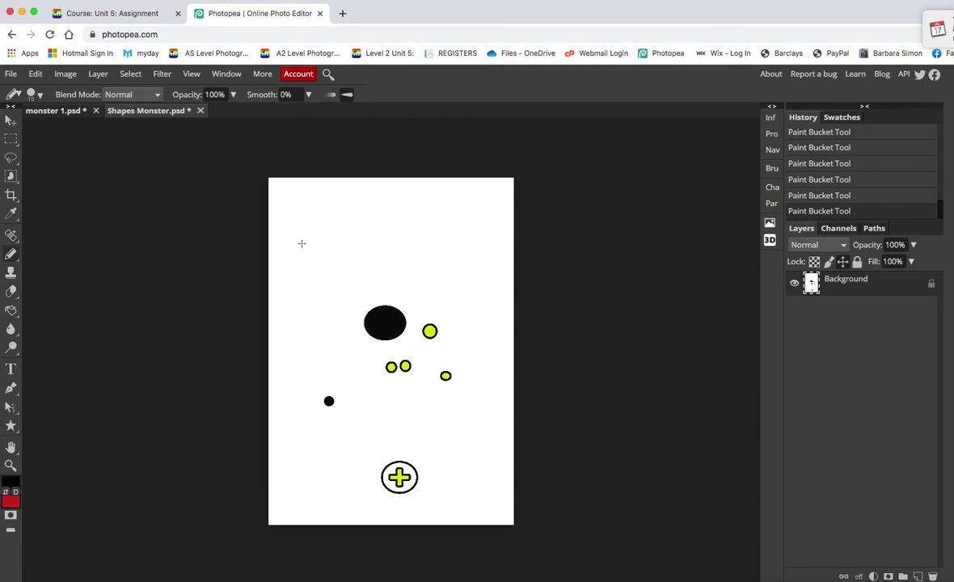
Step: Draw straight pencil lines: a box under a long top edge, and a right-angled line by the circles
left_click_drag(301, 243, 431, 305)
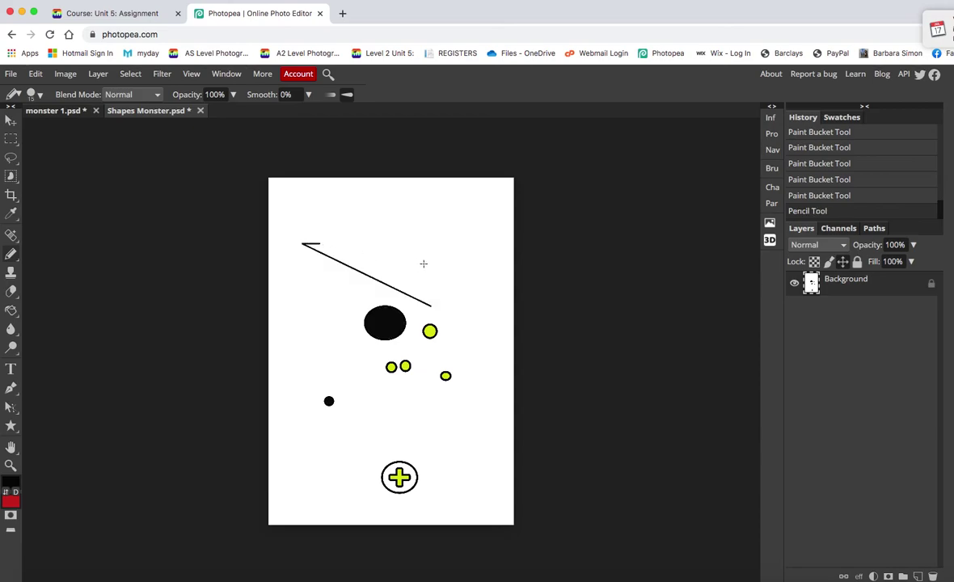
left_click(876, 196)
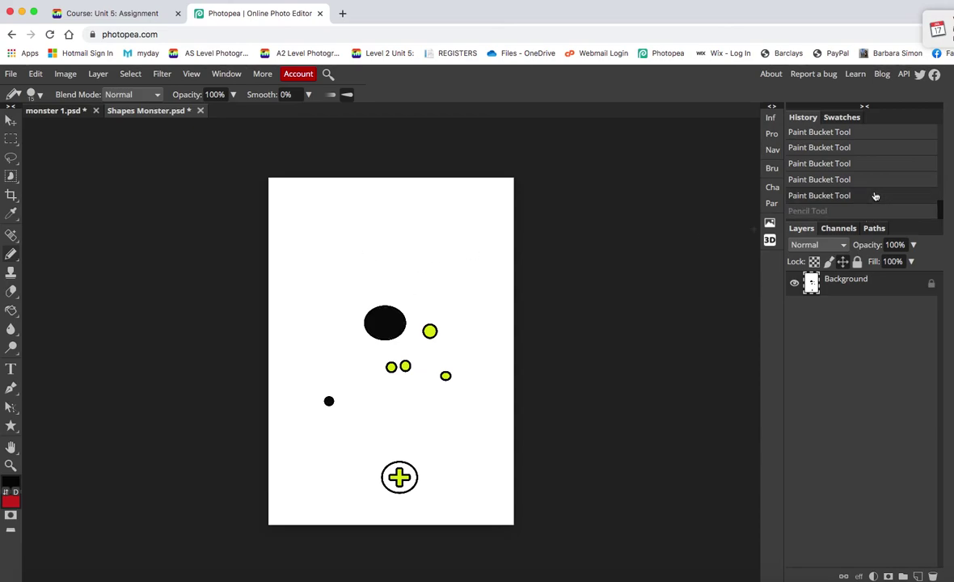
left_click(450, 224)
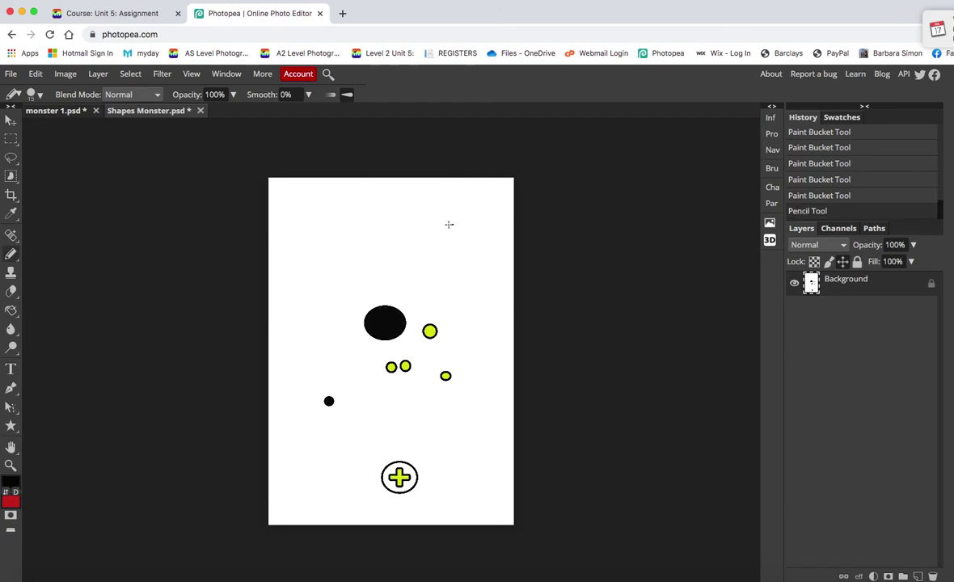
left_click(299, 220, "shift")
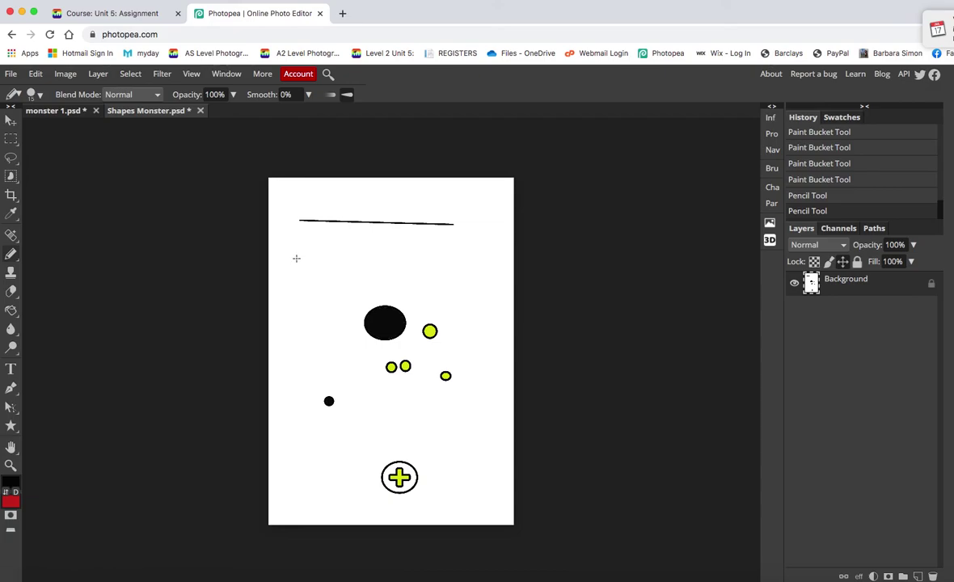
left_click(353, 259, "shift")
left_click(359, 237, "shift")
left_click(361, 223, "shift")
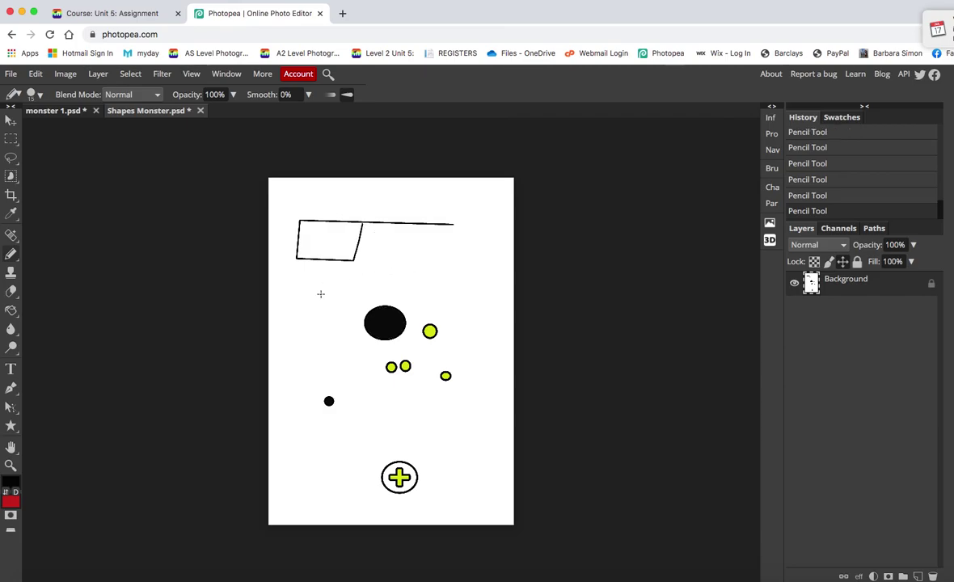
mouse_move(362, 293)
left_mouse_down()
mouse_move(449, 294)
mouse_move(469, 352)
mouse_move(468, 431)
mouse_move(421, 401)
left_mouse_up()
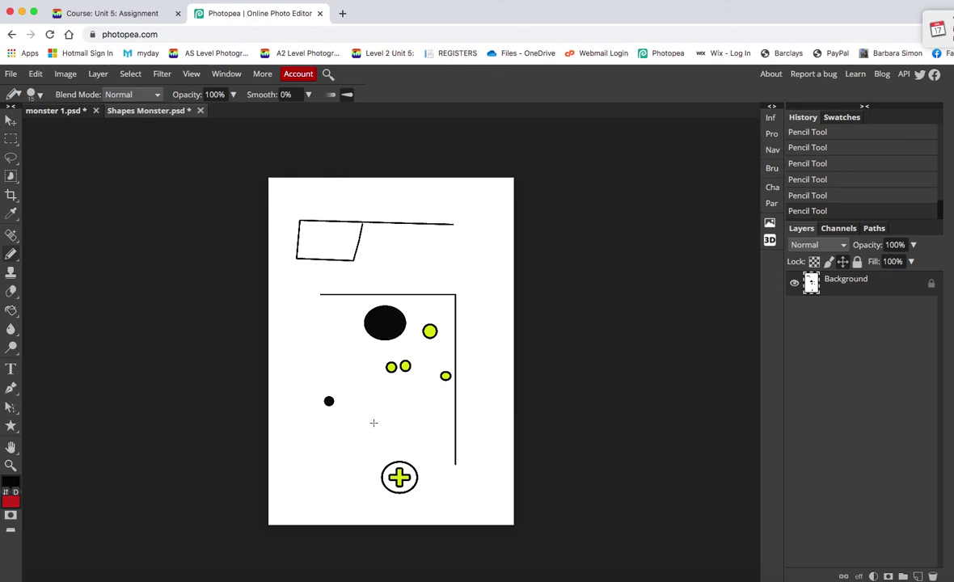
mouse_move(423, 444)
left_mouse_down()
mouse_move(431, 473)
mouse_move(426, 410)
mouse_move(434, 491)
left_mouse_up()
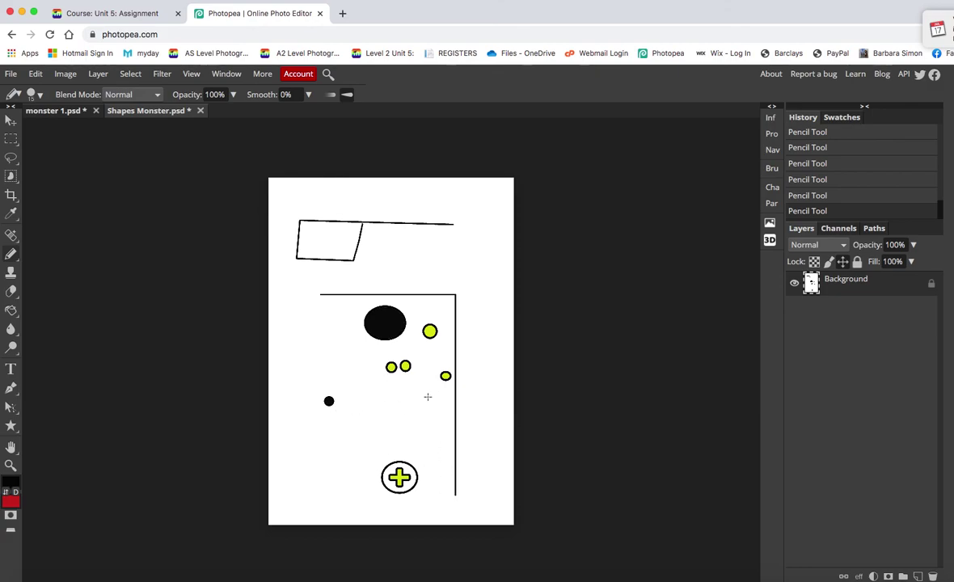